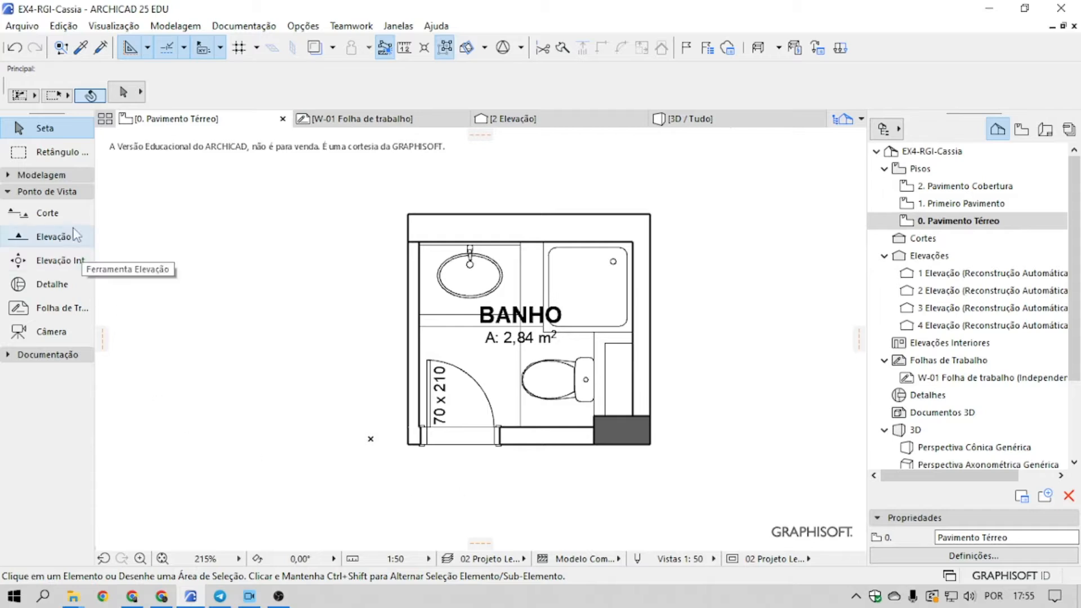
Step: Draw a horizontal section line across the bathroom plan through the door swing and toilet, facing toward the washbasin wall
left_click(46, 214)
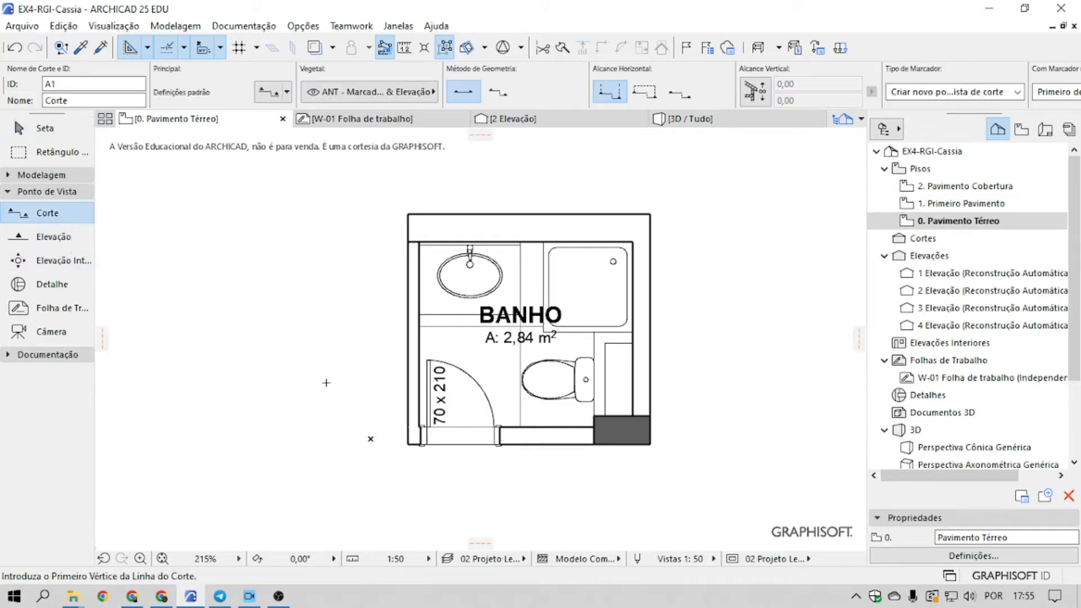
left_click(274, 385)
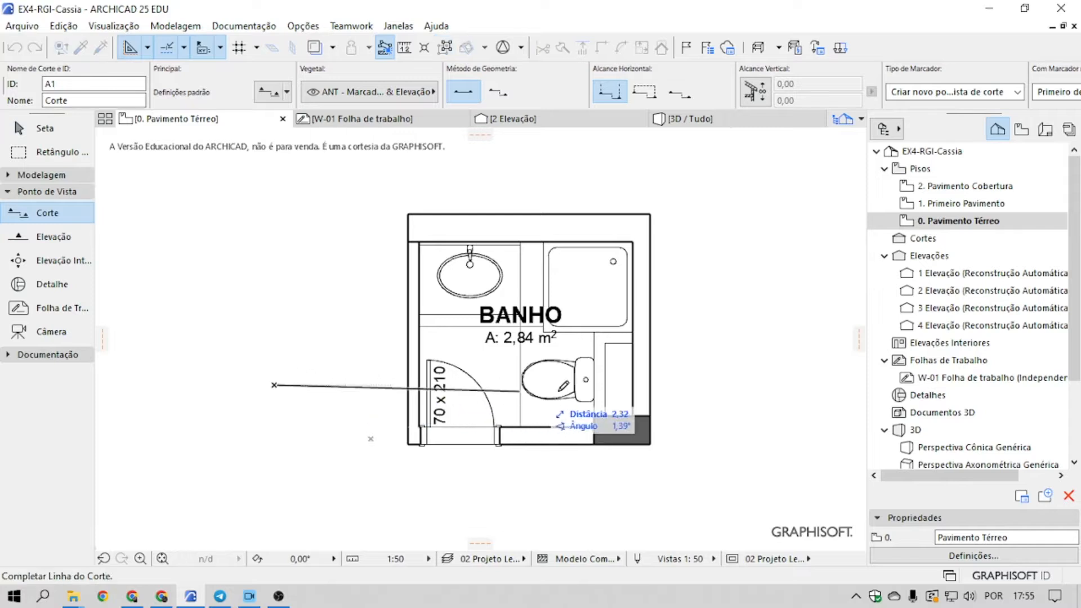
left_click(772, 385)
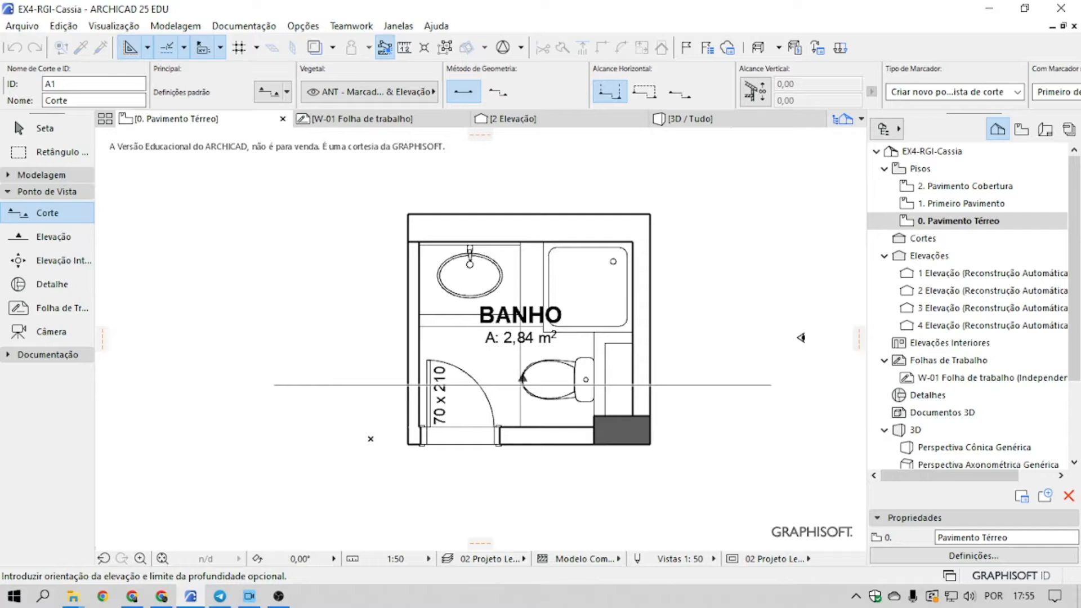
left_click(752, 343)
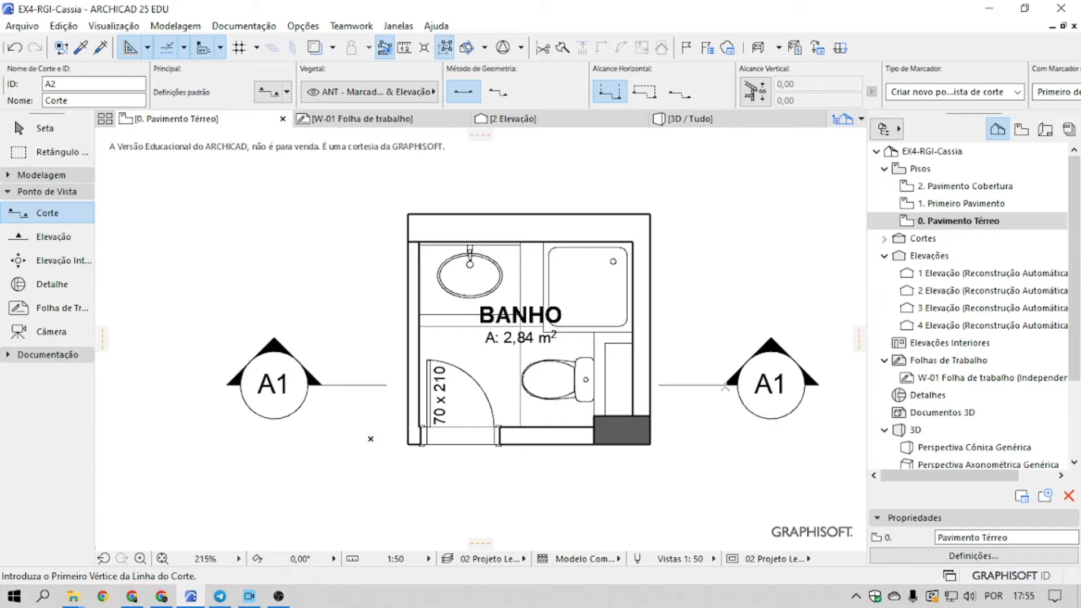
middle_click_drag(714, 431, 649, 440)
key("Escape")
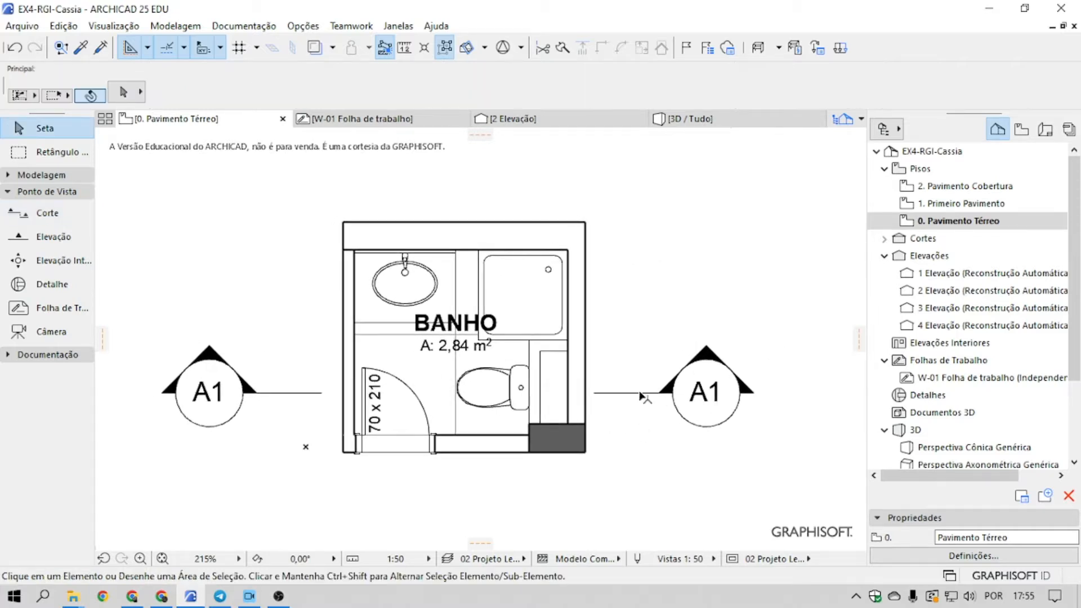
Step: Open the A1 section view from the project's sections
left_click(885, 239)
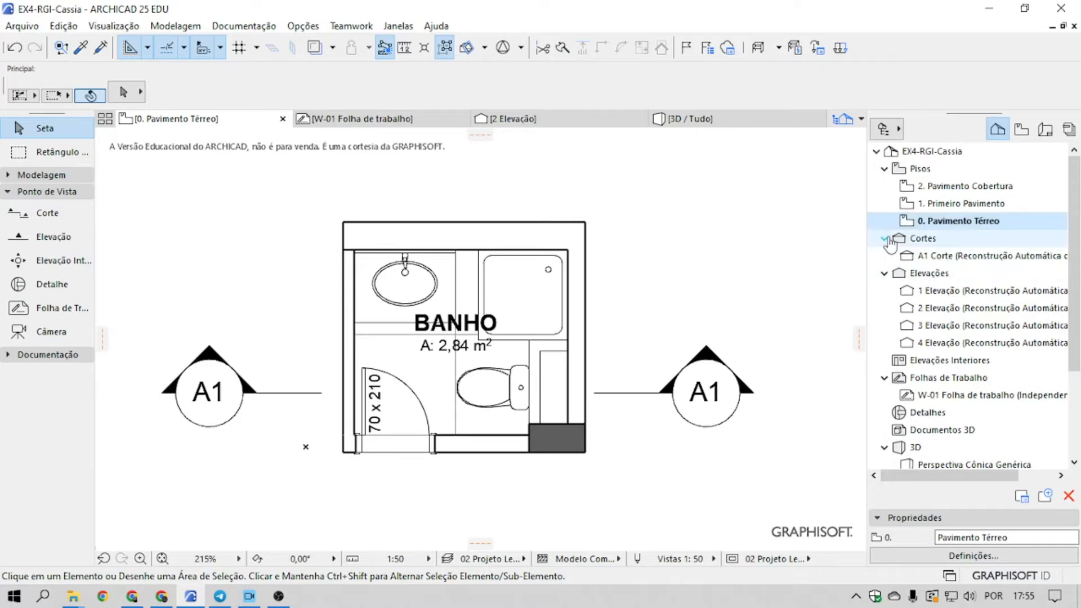
left_click(948, 257)
double_click(949, 260)
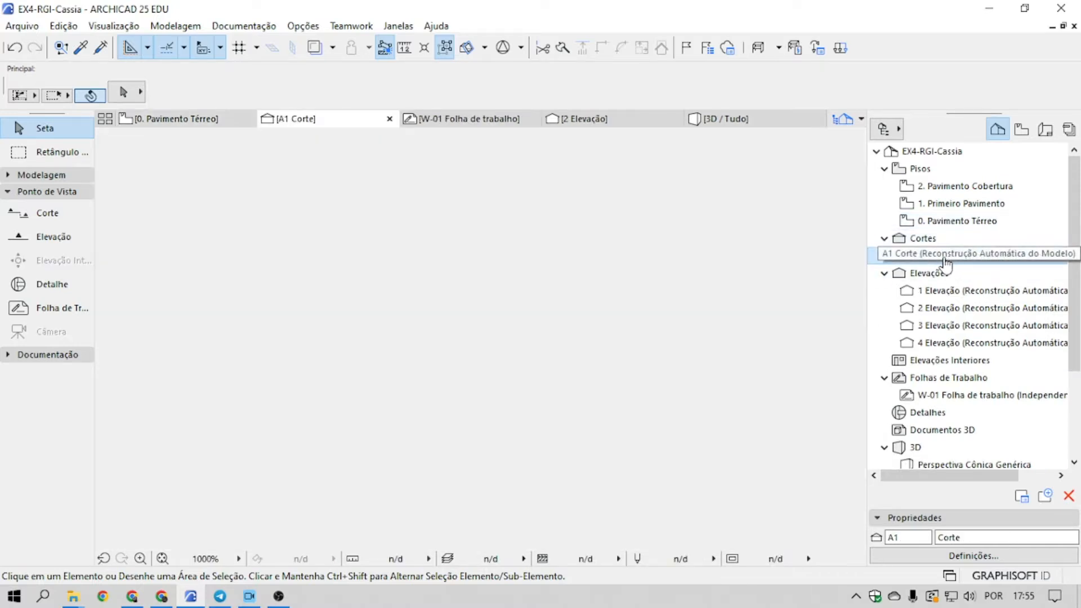
scroll(488, 534, "up", 4)
scroll(512, 495, "up", 3)
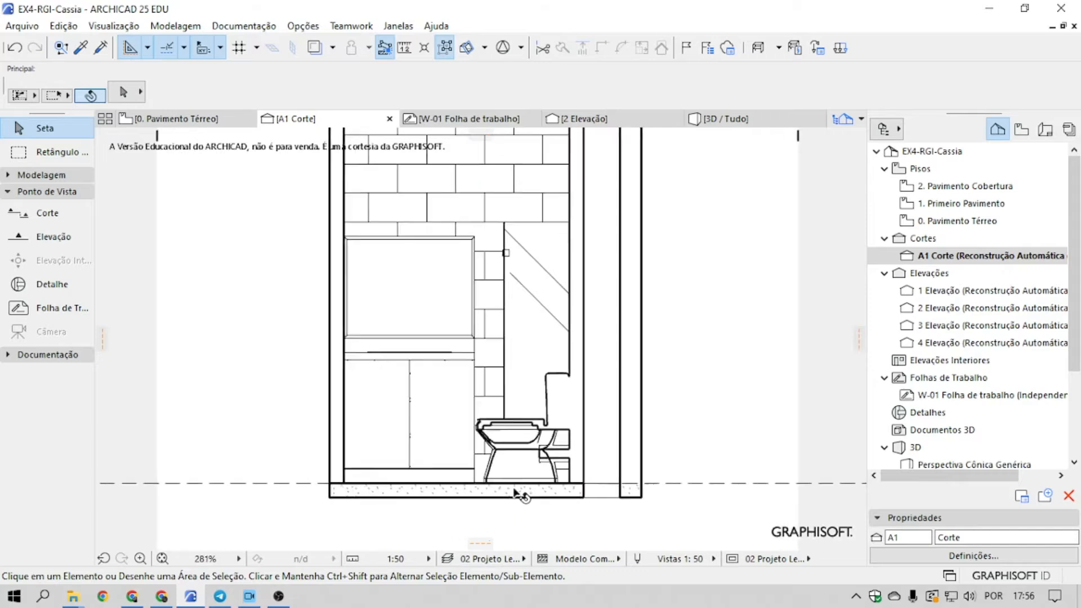
Step: Examine the floor slab, wall tiles, mirror, cabinet, shower glass and toilet in the A1 section
scroll(513, 513, "down", 3)
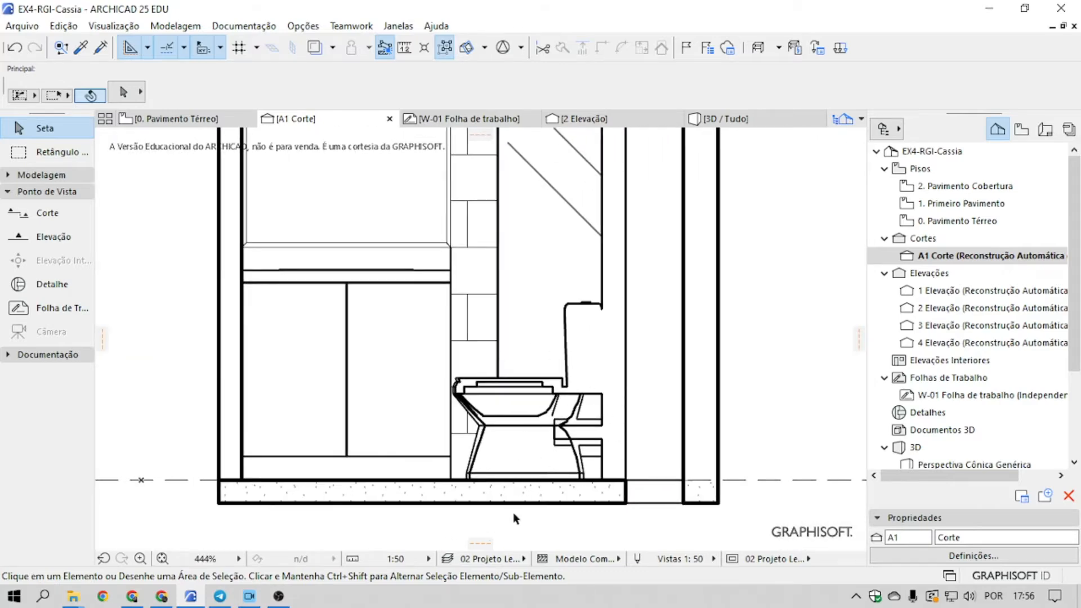
middle_click_drag(515, 406, 517, 457)
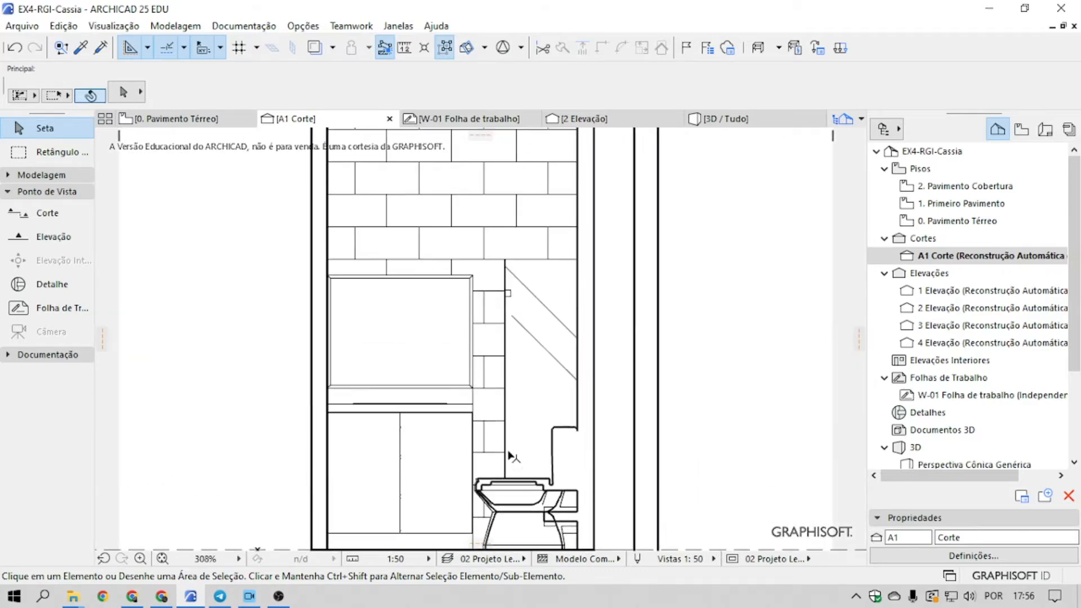
scroll(532, 436, "down", 1)
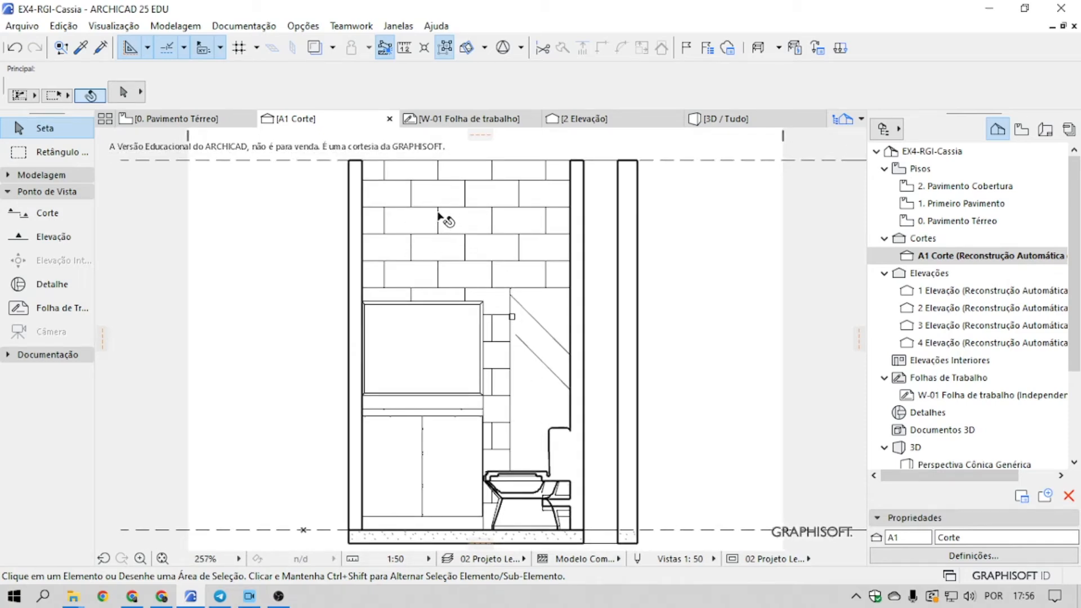
scroll(403, 517, "up", 2)
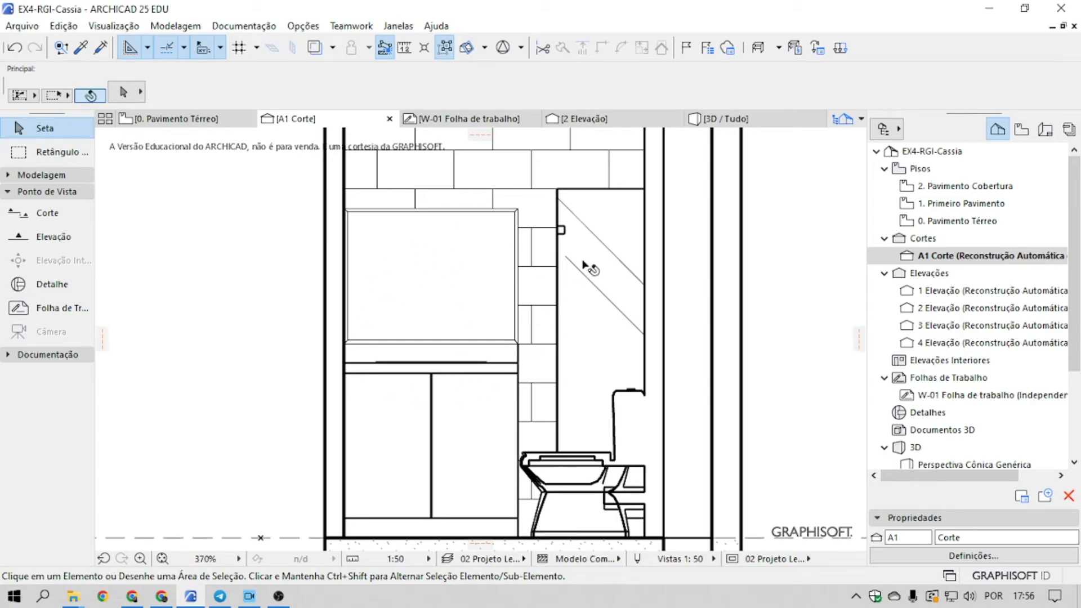
scroll(572, 203, "up", 2)
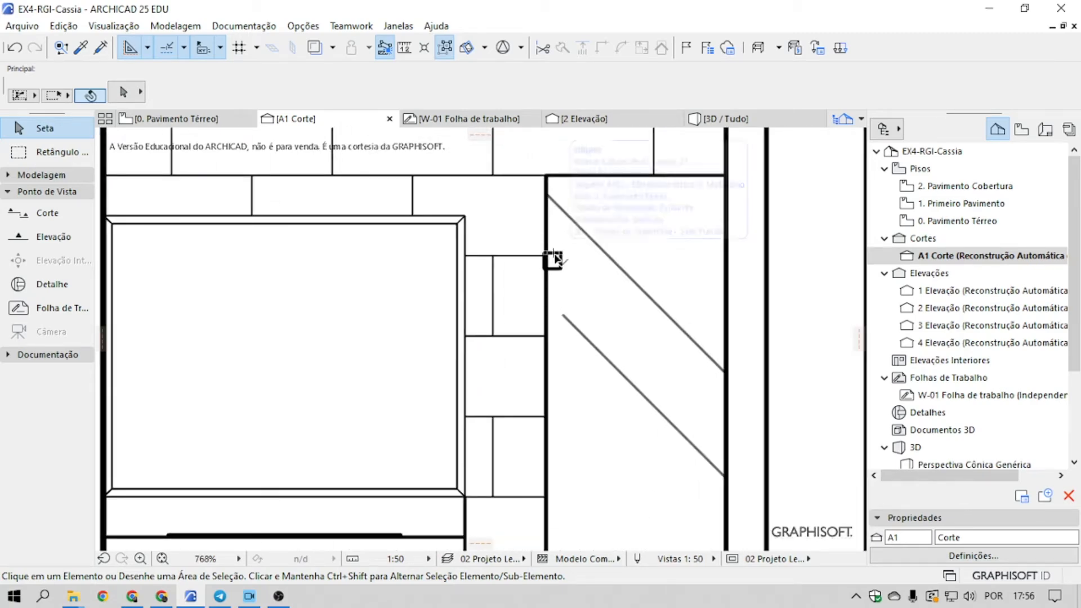
scroll(553, 258, "down", 3)
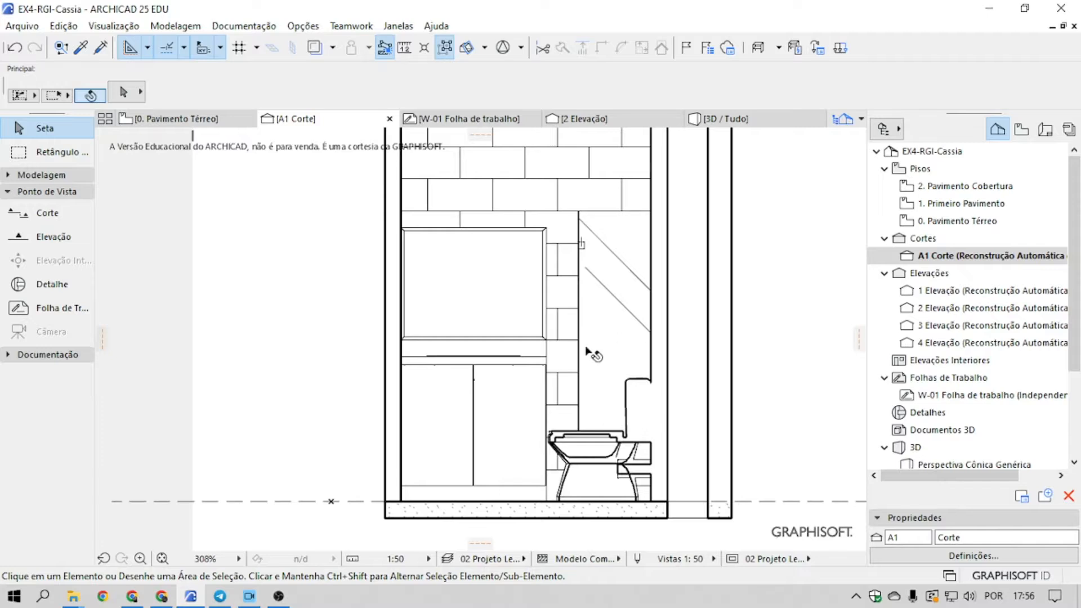
scroll(473, 466, "down", 2)
scroll(532, 474, "up", 1)
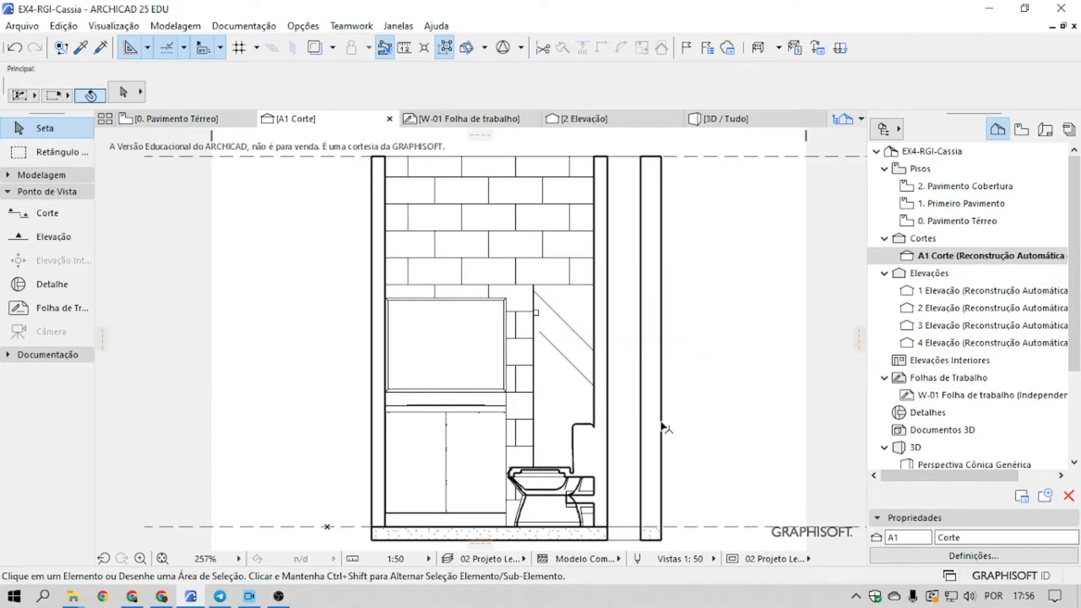
Step: Return to the ground floor plan and review the A1 section line's general and model appearance settings
key("F2")
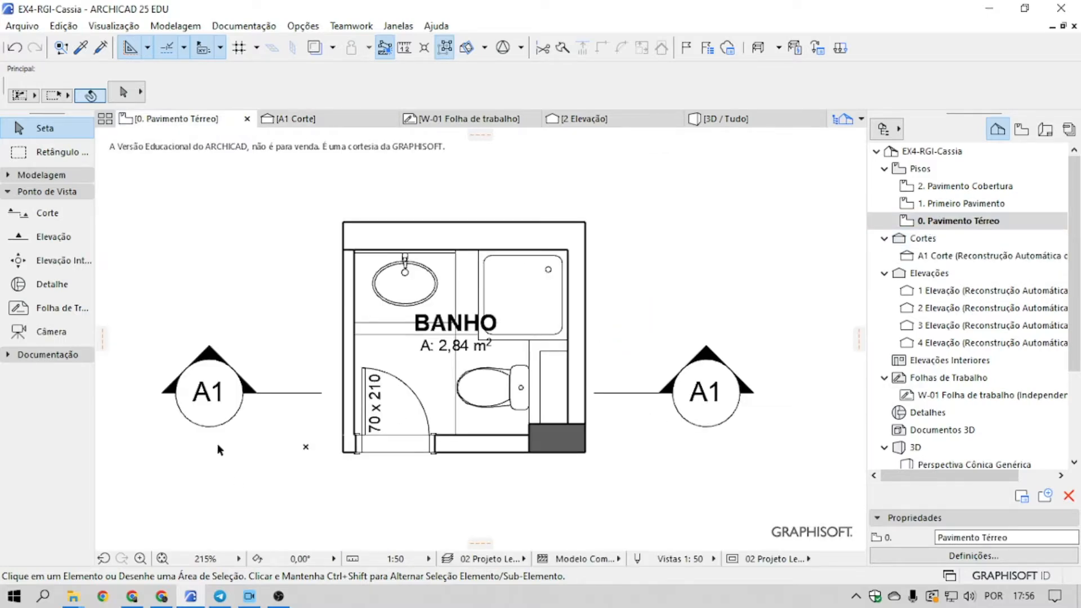
middle_click_drag(225, 443, 243, 430)
left_click(262, 372)
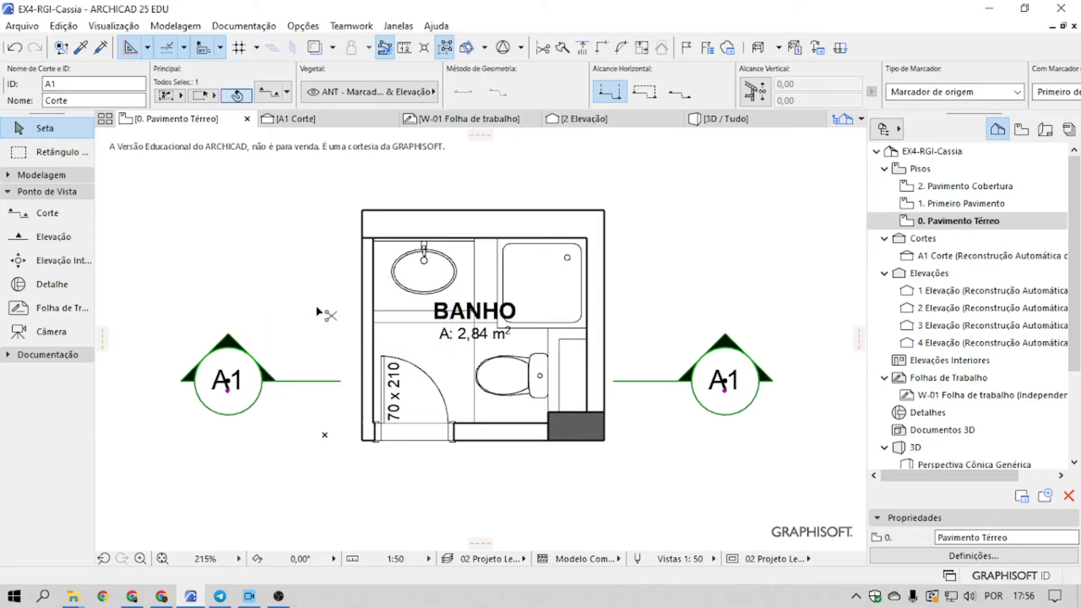
double_click(281, 381)
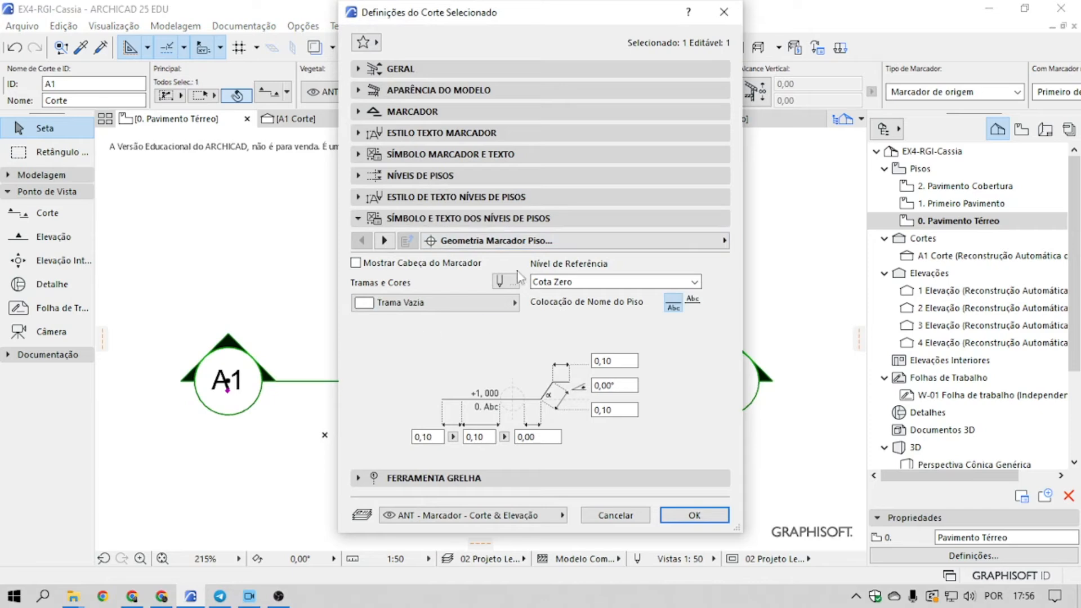
left_click(409, 70)
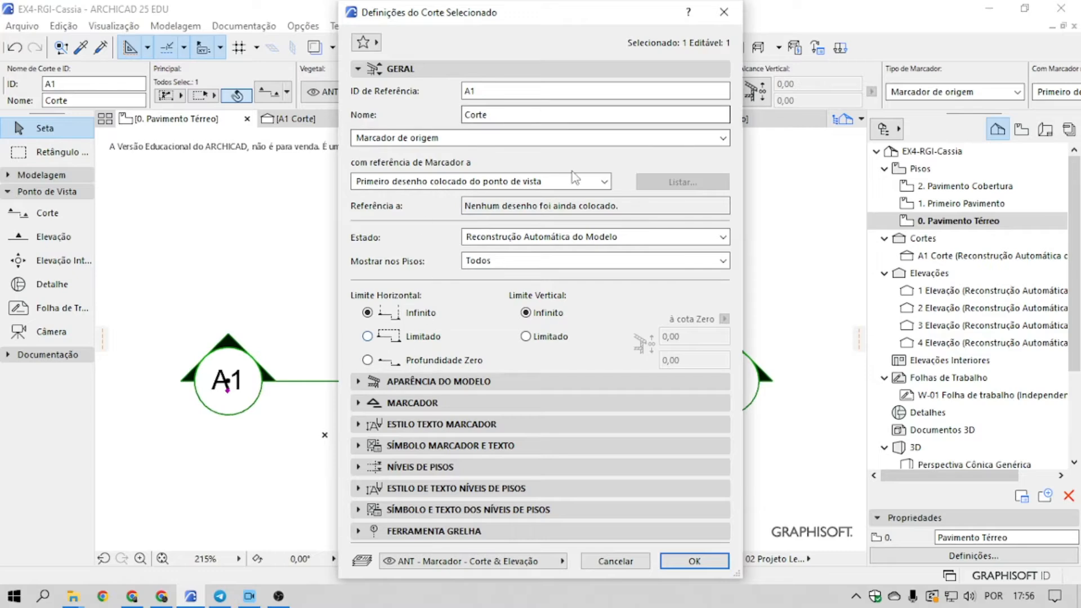
left_click(410, 69)
left_click(413, 90)
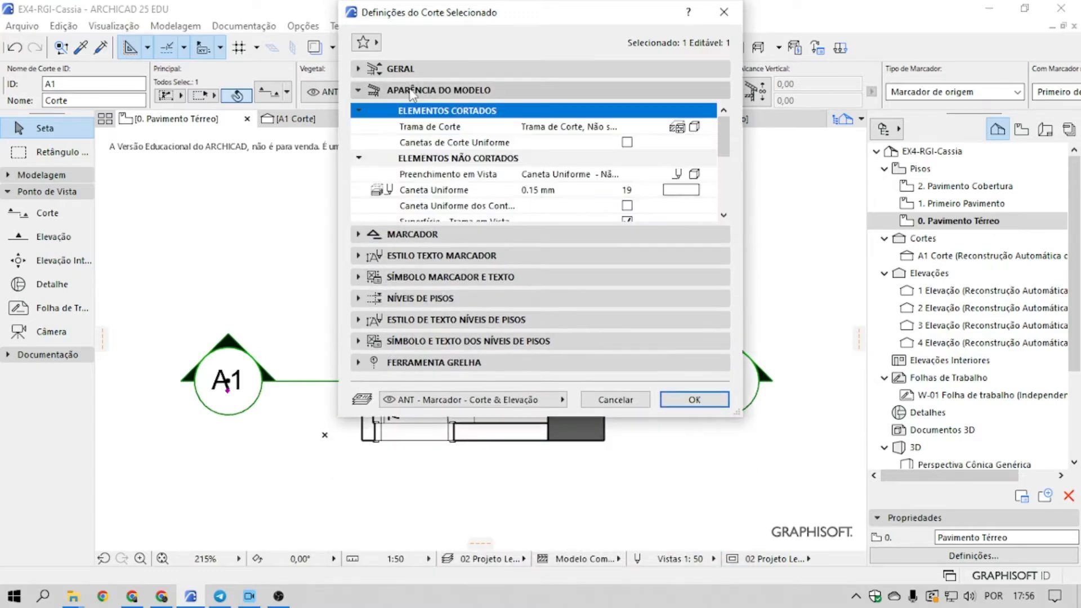
left_click(413, 91)
Step: Disable the middle segment of the A1 section's segmented marker line
left_click(413, 112)
left_click(600, 145)
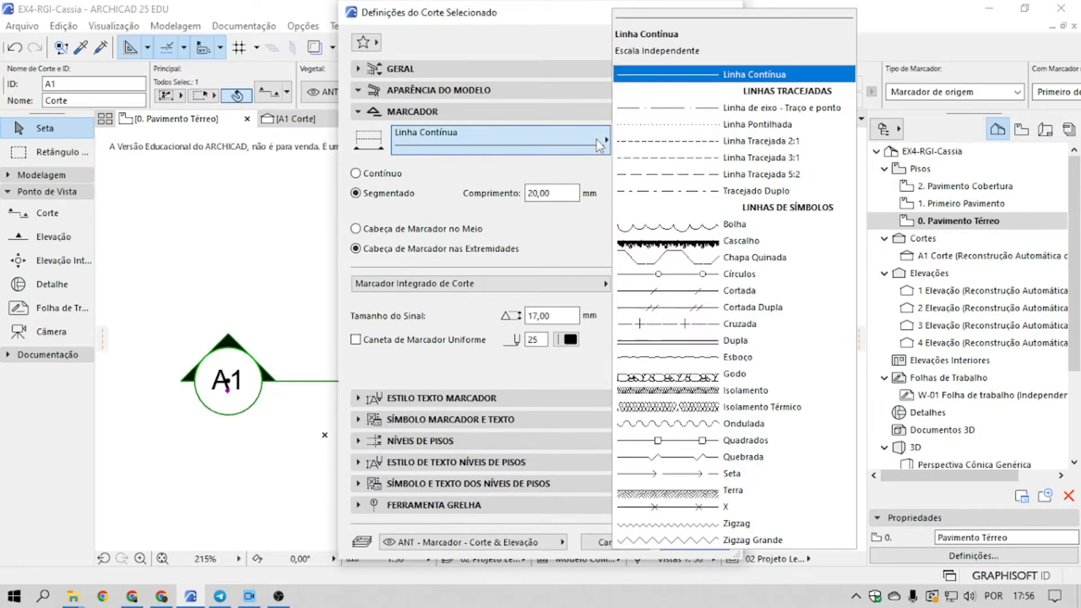
left_click(600, 145)
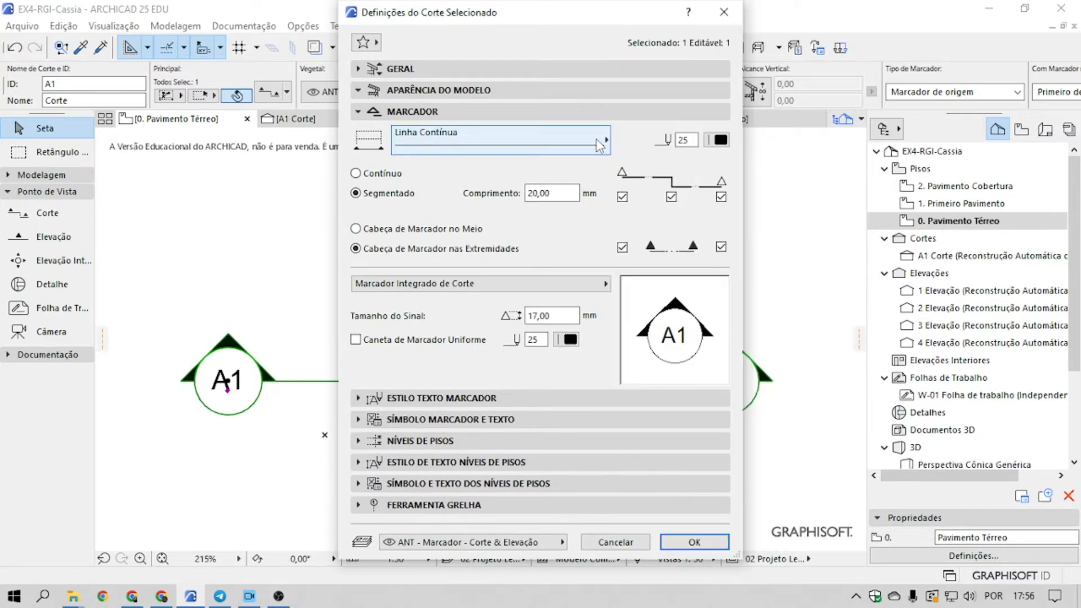
left_click(673, 198)
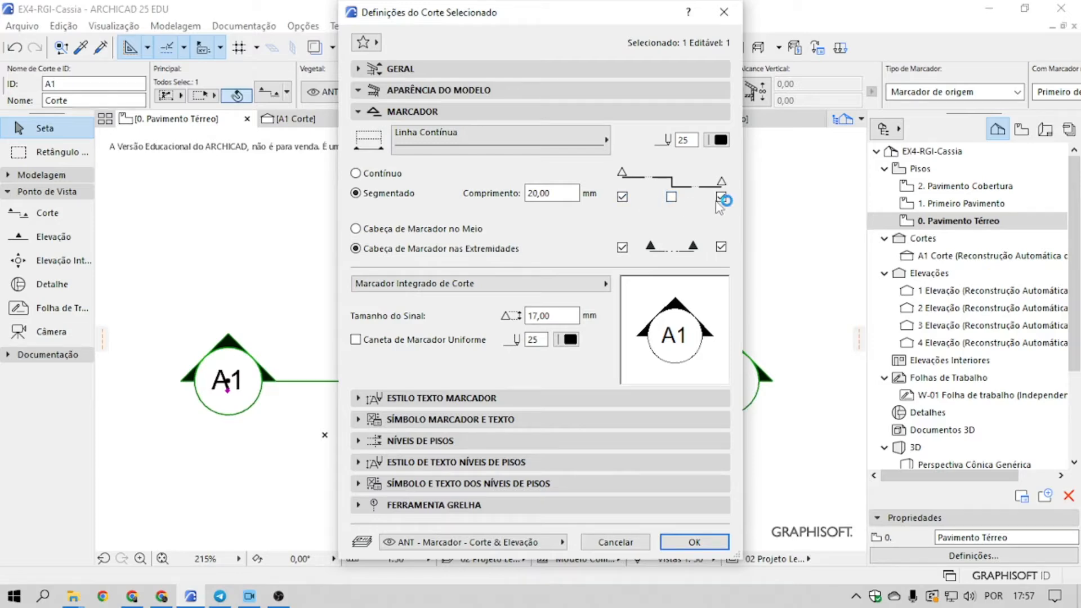
Step: Change the A1 section's marker style to Duas Linhas 1 and apply the settings
left_click(478, 282)
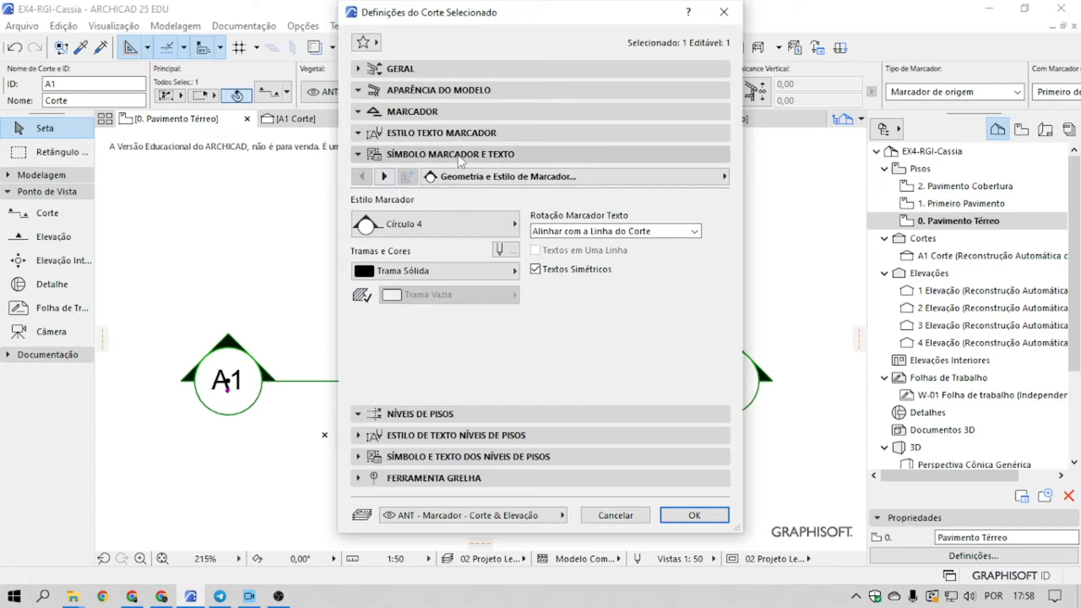
left_click(515, 225)
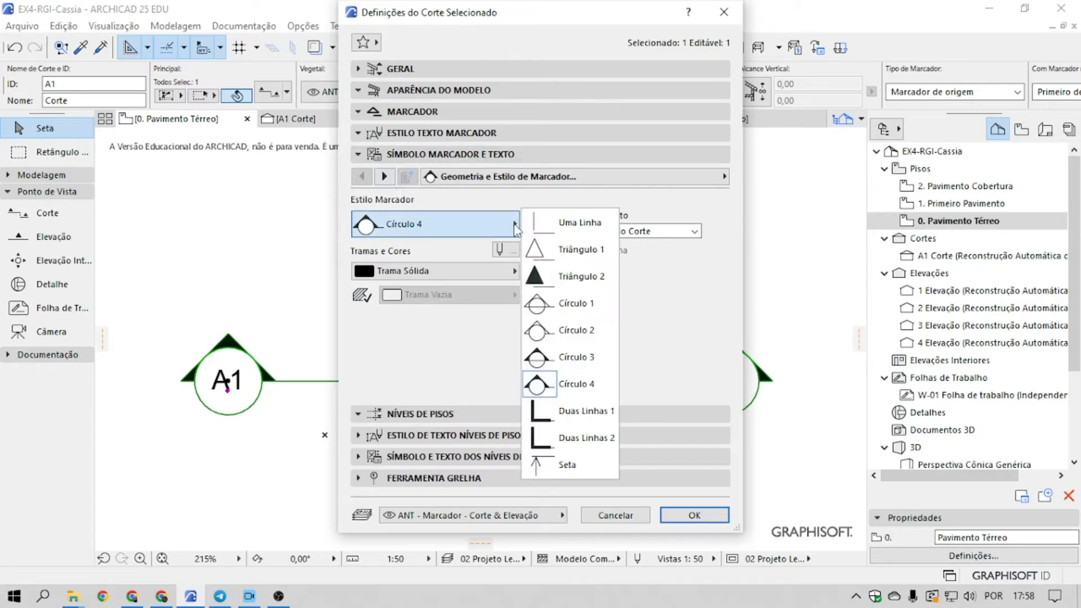
left_click(578, 414)
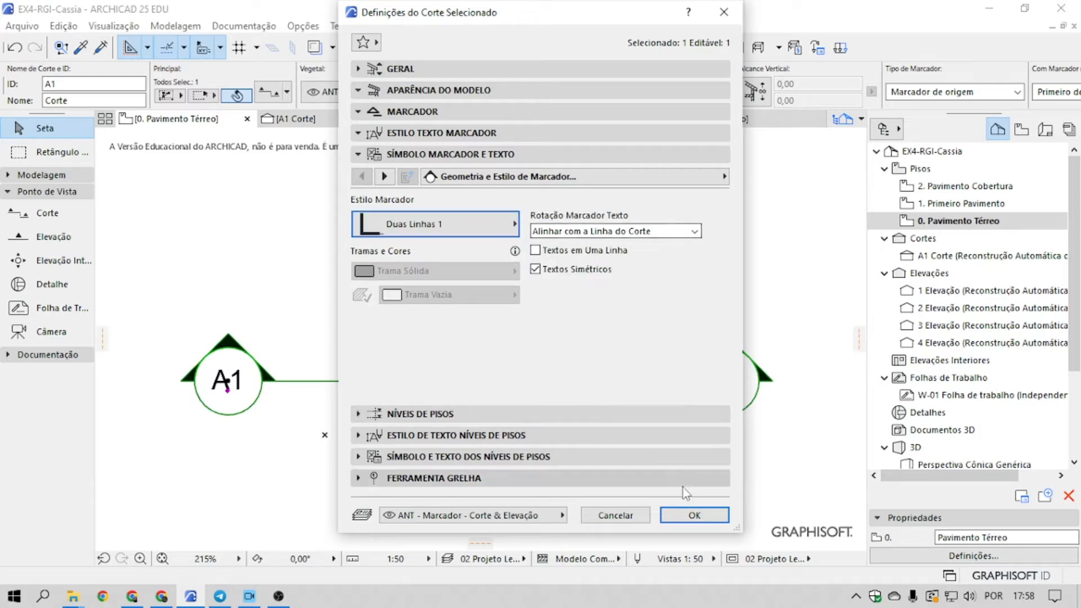
left_click(683, 515)
middle_click_drag(274, 428, 293, 428)
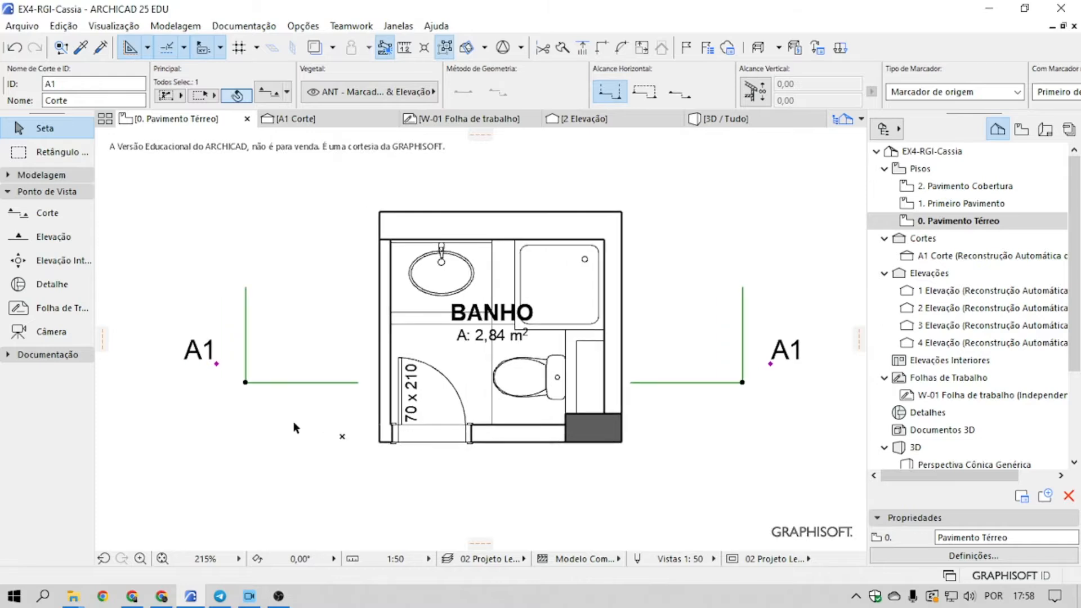
key("Escape")
scroll(522, 337, "down", 1)
scroll(309, 402, "up", 1)
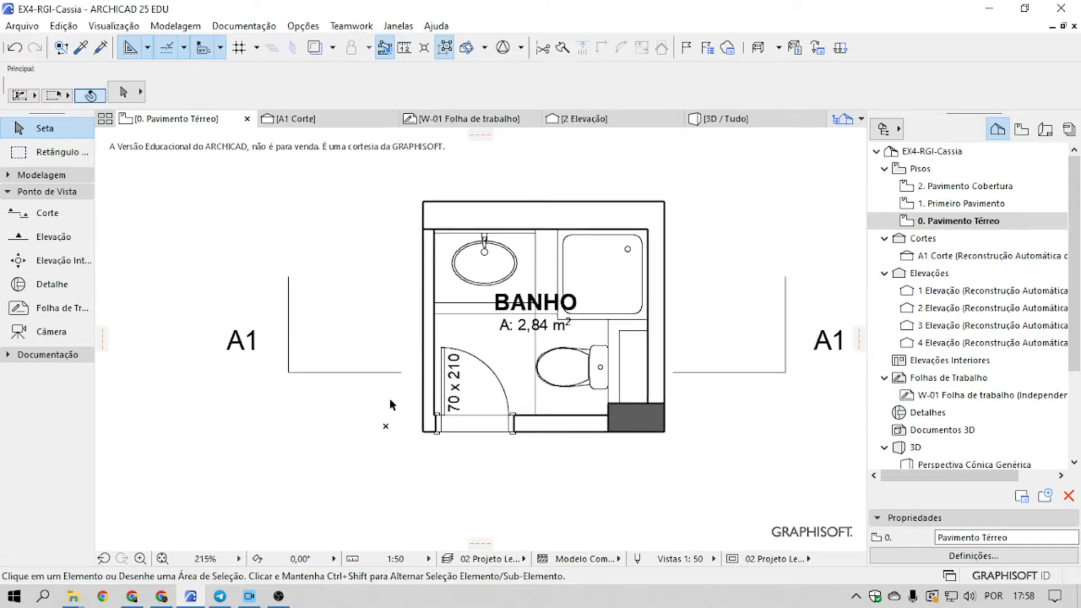
Step: Set the section line's reference ID to A and its name to AA Corte Transversal
scroll(374, 397, "up", 1)
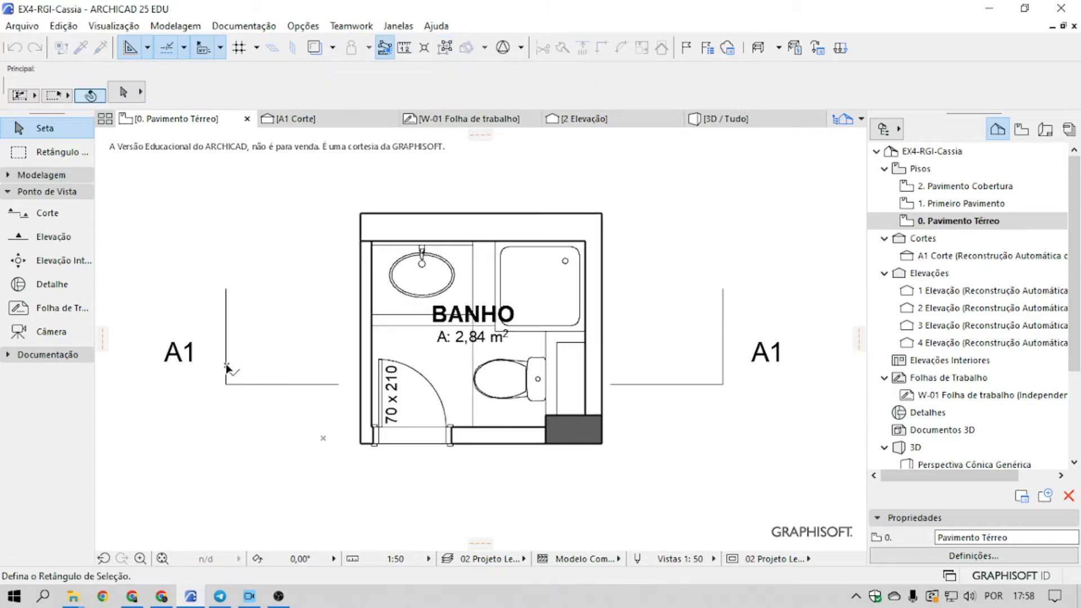
left_click_drag(297, 365, 225, 406)
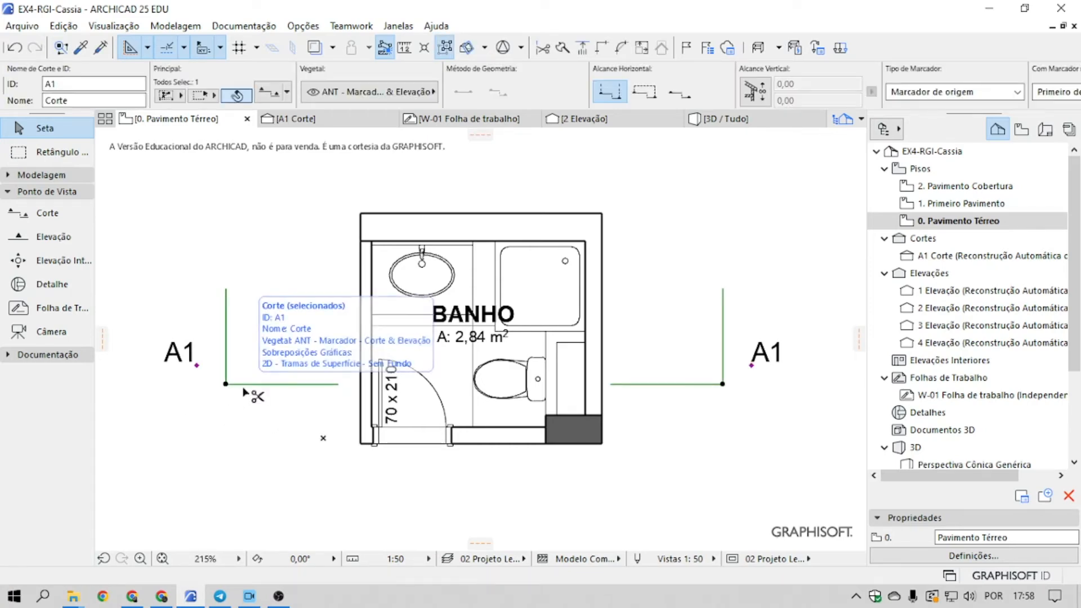
key("ctrl+t")
left_click(515, 92)
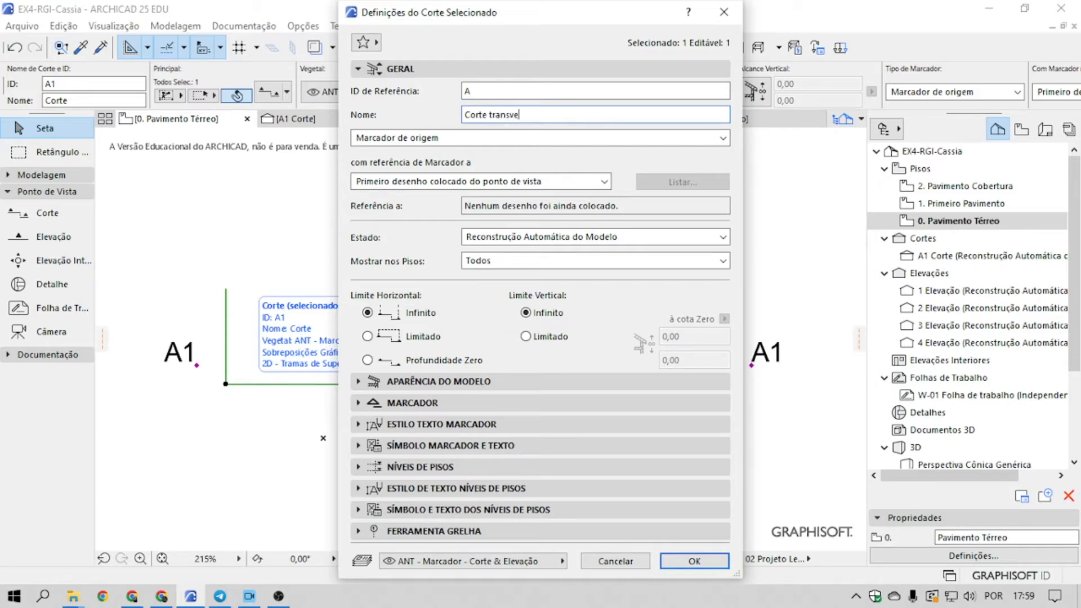
left_click(536, 140)
left_click(540, 151)
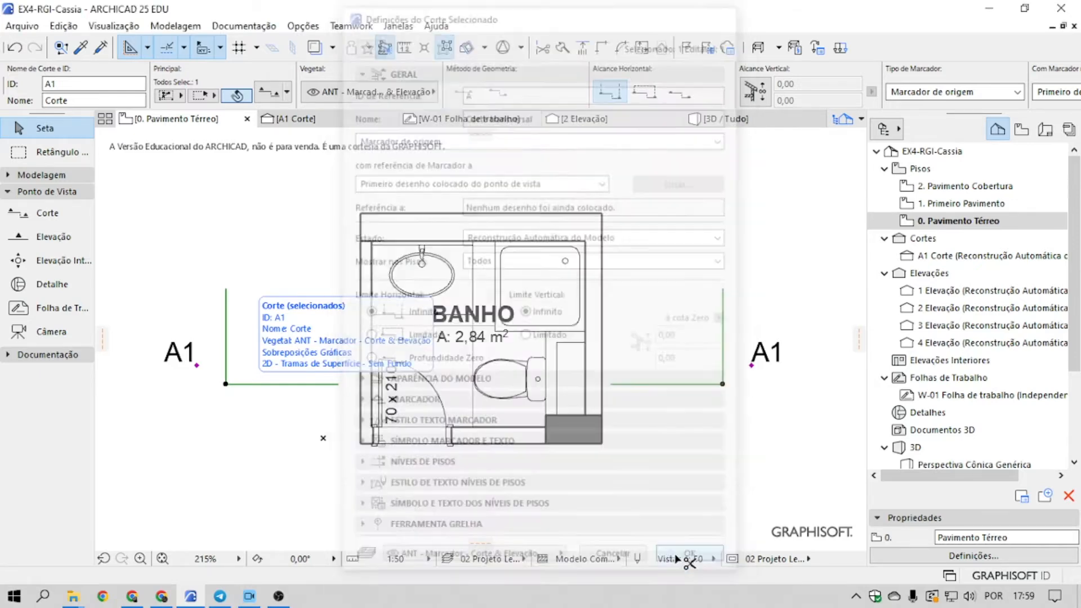
left_click(275, 423)
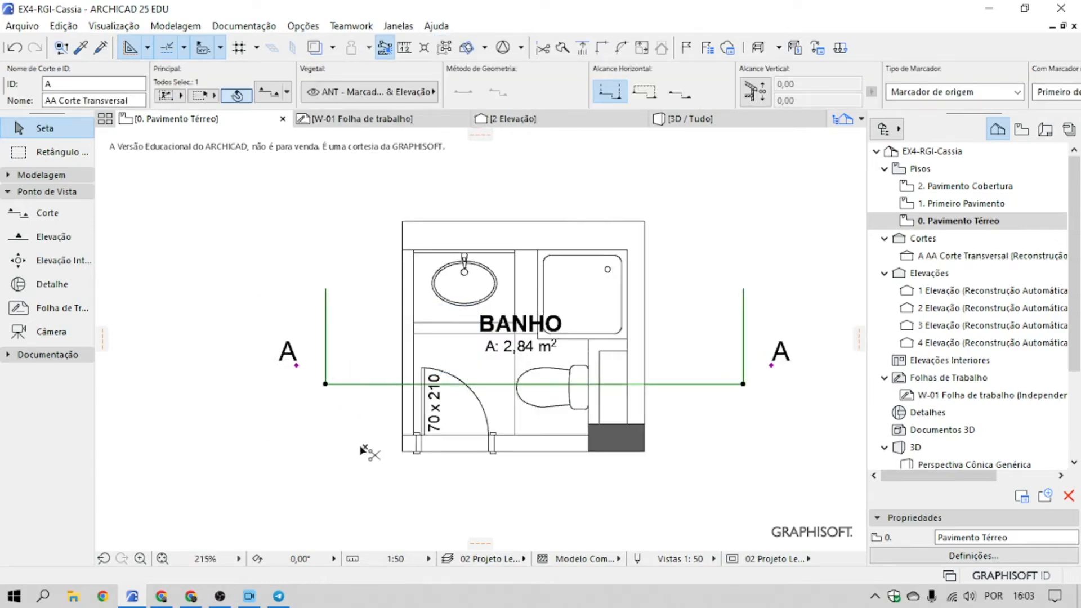
Step: Change section line A's marker line from continuous to segmented and apply the settings
key("ctrl+t")
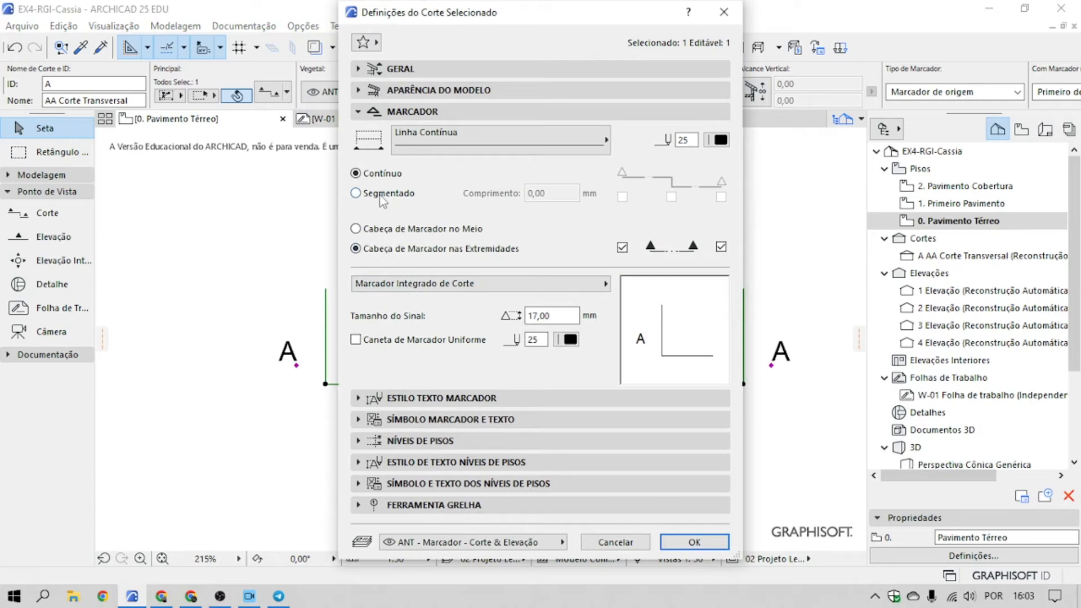
left_click(381, 194)
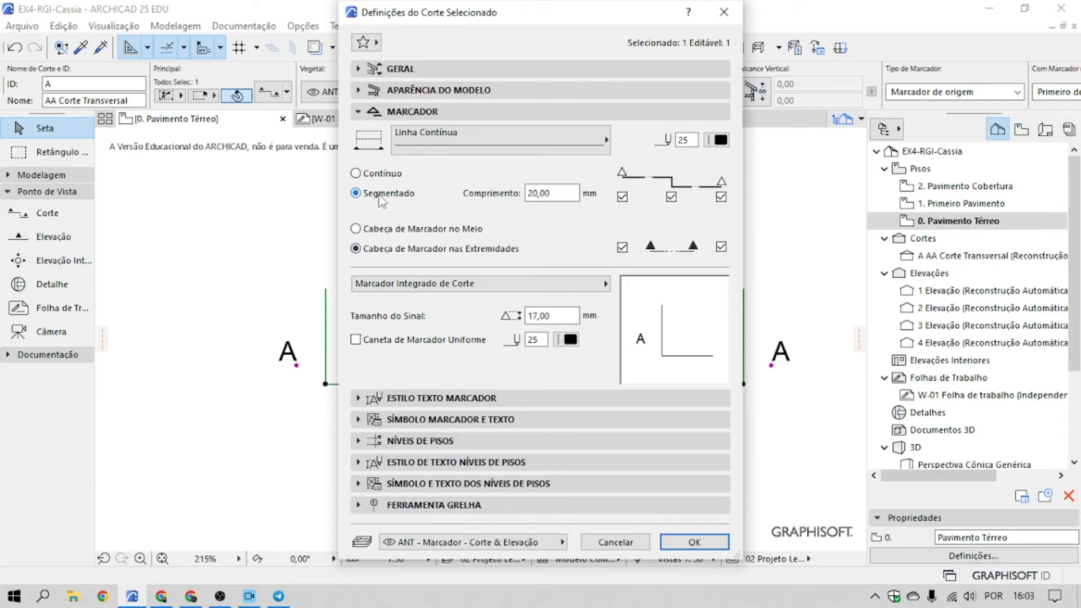
left_click(694, 542)
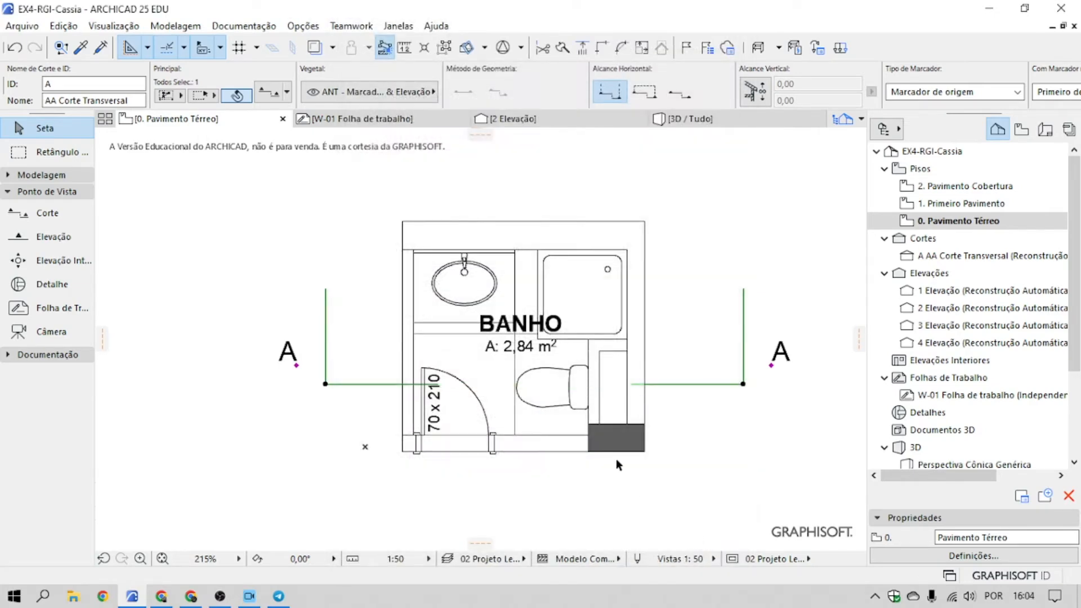
key("Escape")
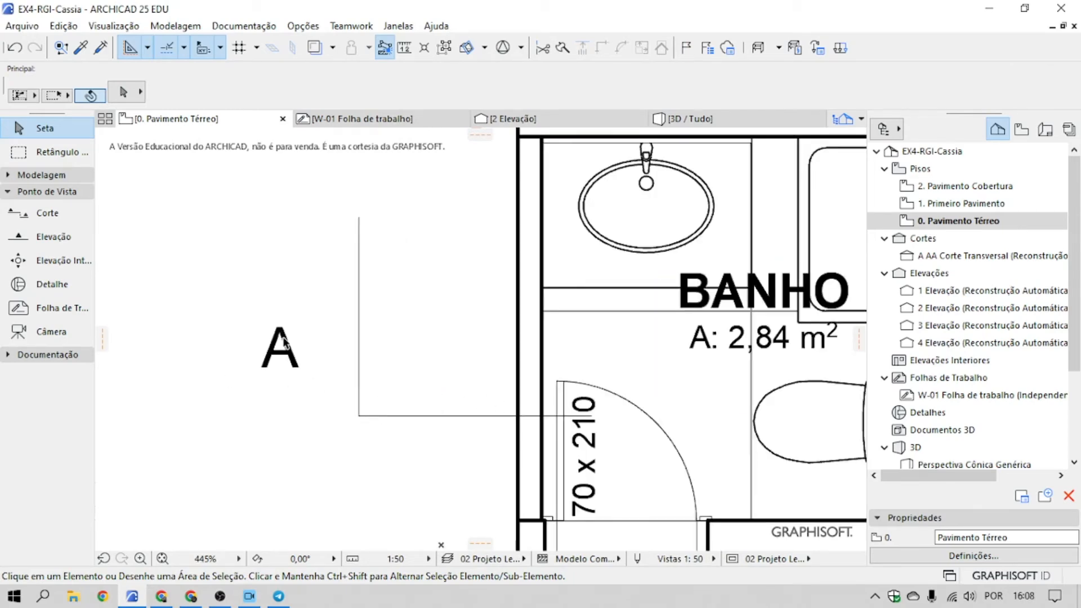
Step: Set section A's uniform marker pen to 22 (0.35 mm), apply the settings and deselect the section line
scroll(290, 342, "down", 2)
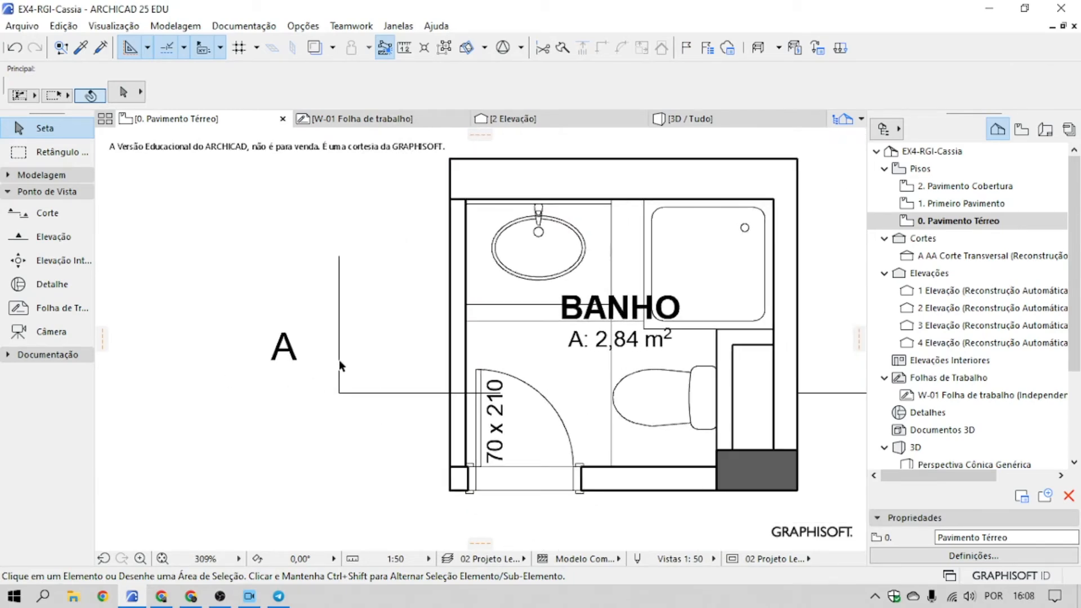
left_click(341, 394)
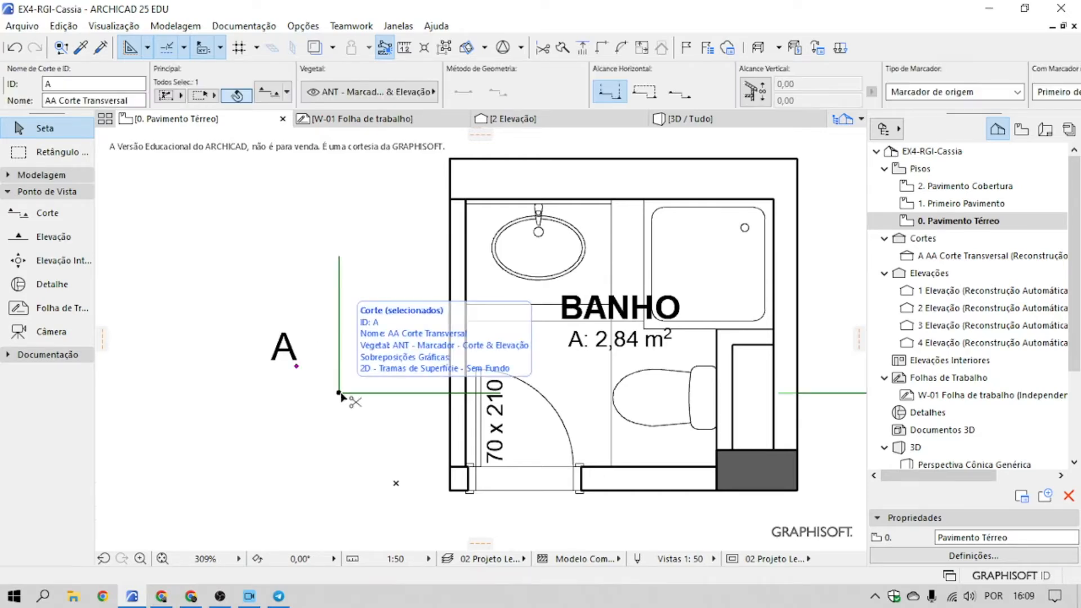
double_click(340, 394)
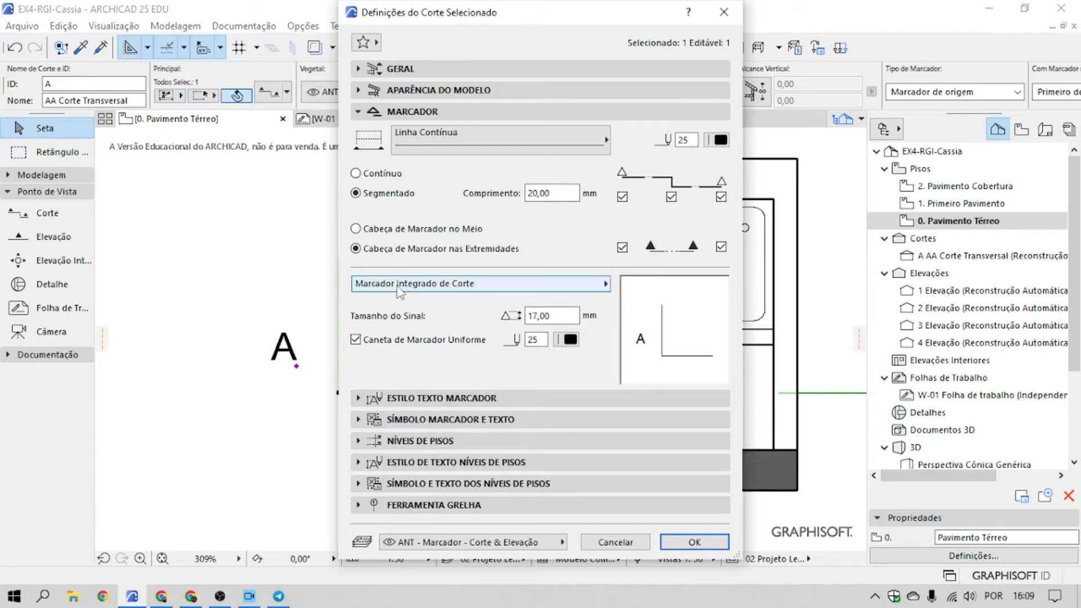
left_click(478, 287)
left_click(476, 284)
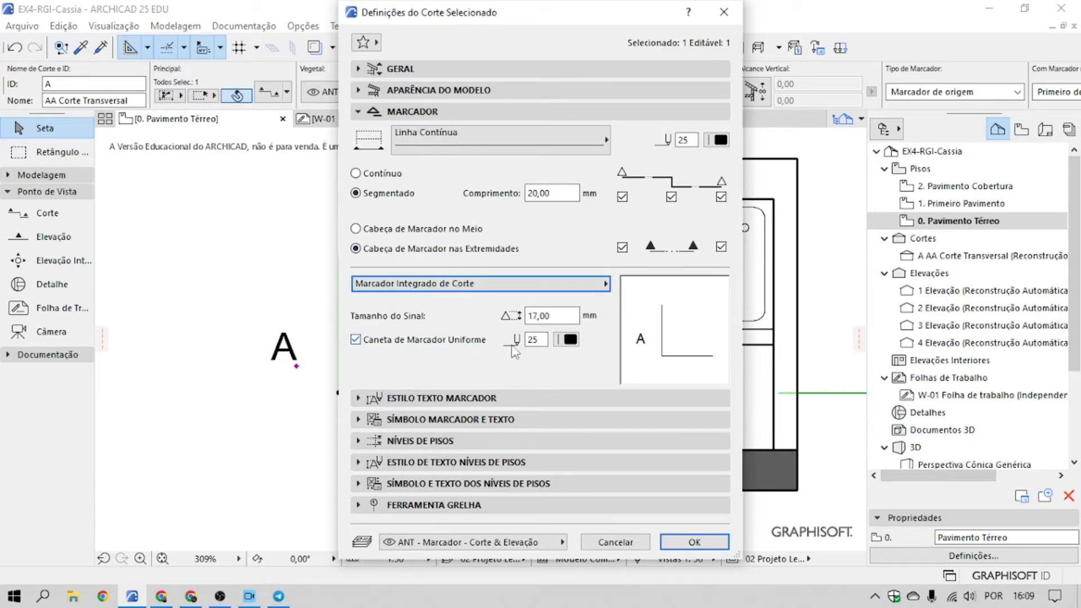
left_click(571, 340)
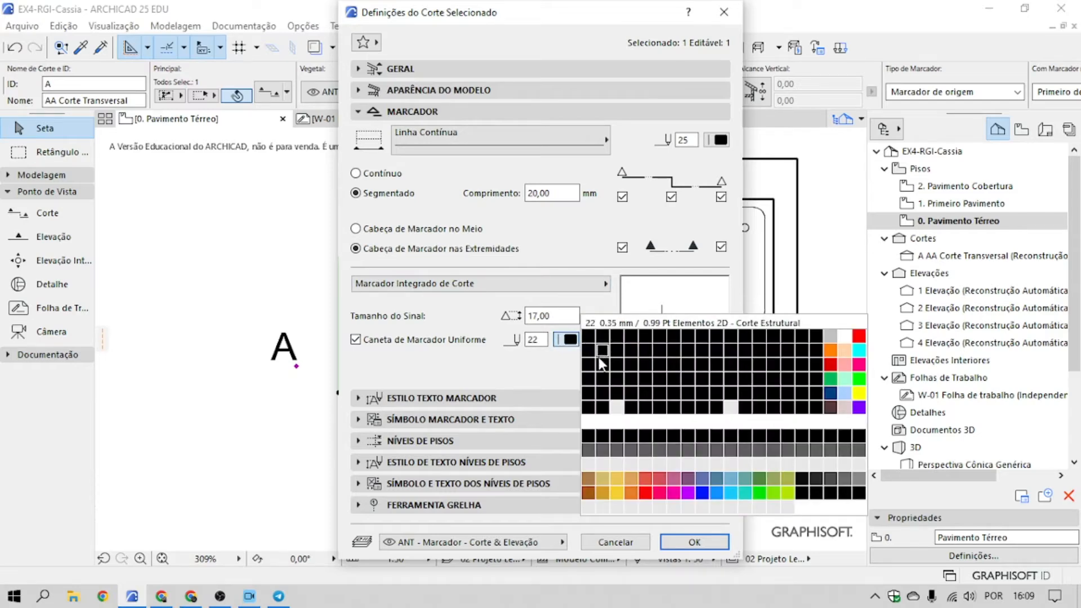
left_click(603, 355)
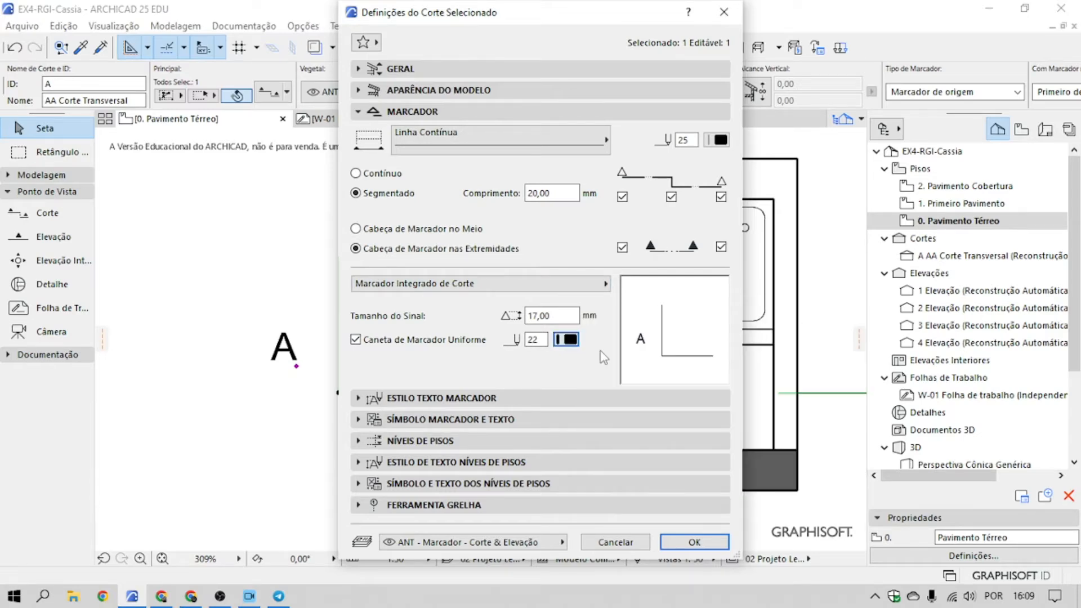
left_click(699, 543)
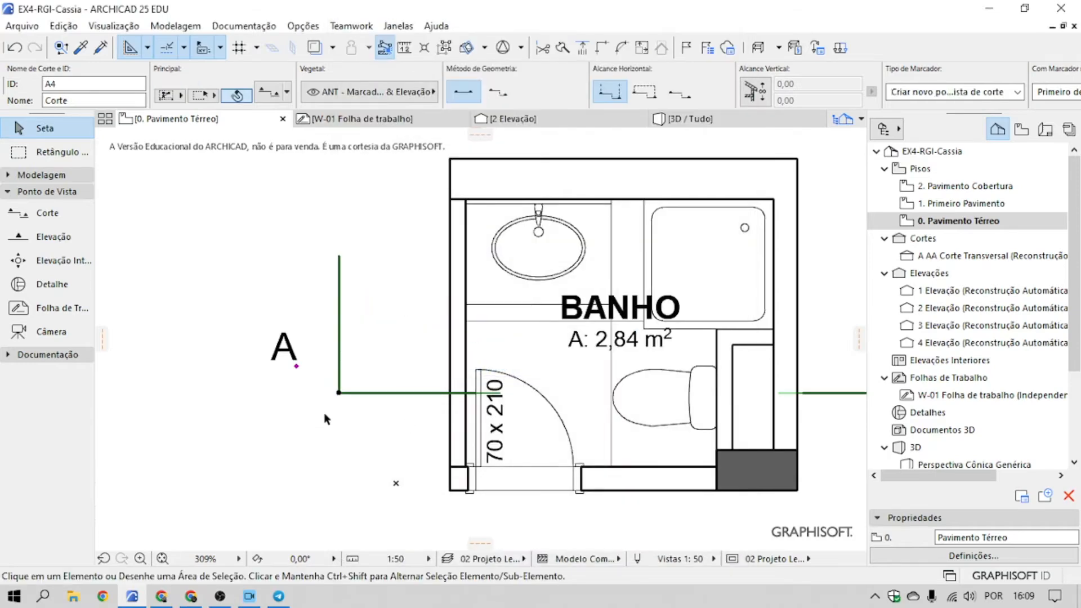
left_click(322, 413)
scroll(322, 413, "up", 3)
scroll(431, 351, "down", 2)
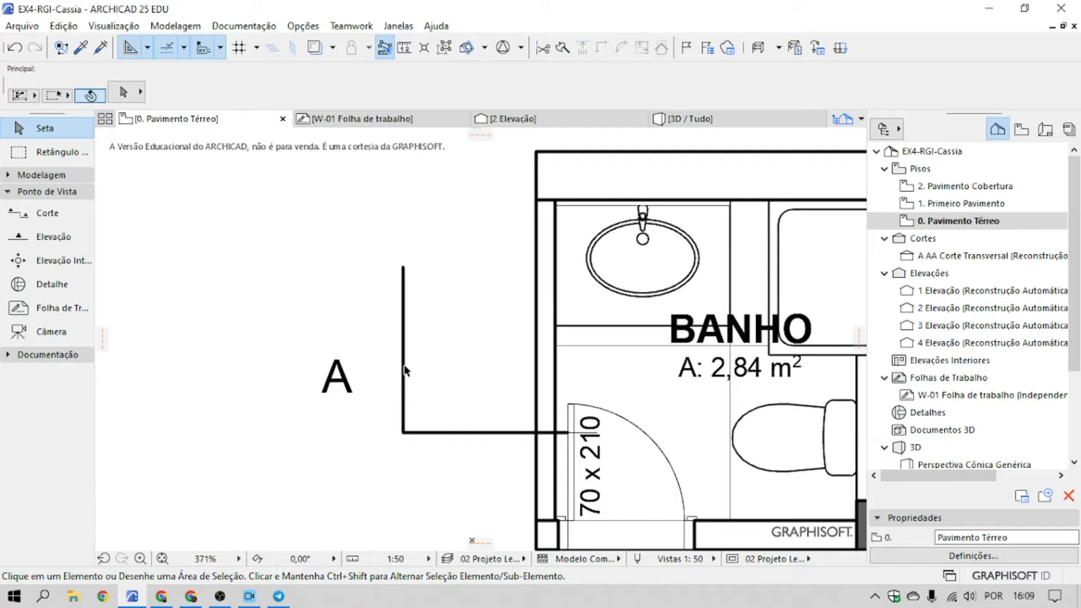
Step: Turn off the true line thickness display (Espessura Real da Linha) in the floor plan
left_click(127, 26)
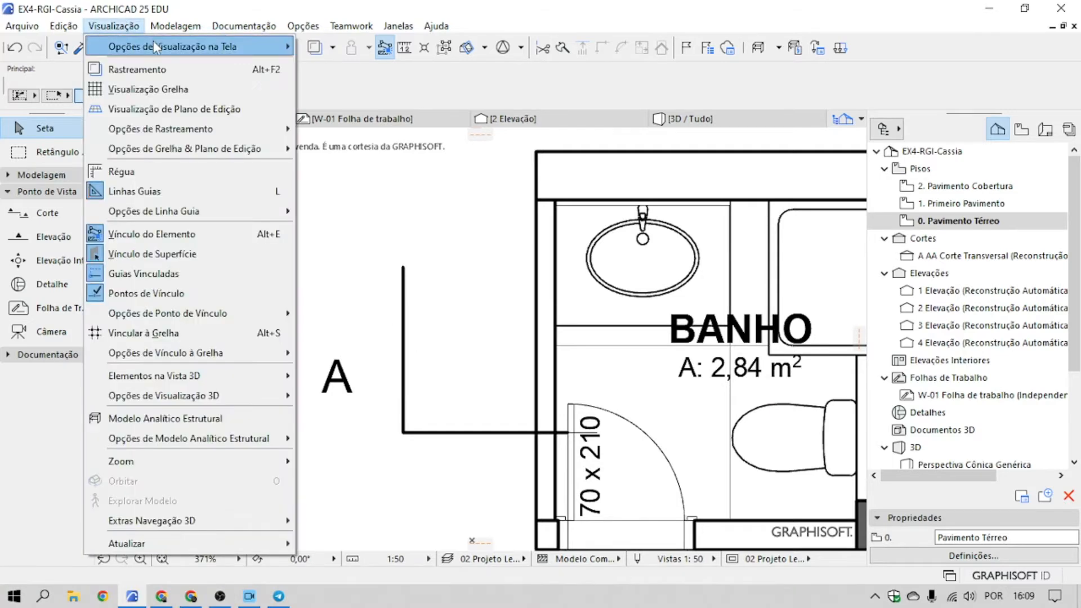
mouse_move(154, 45)
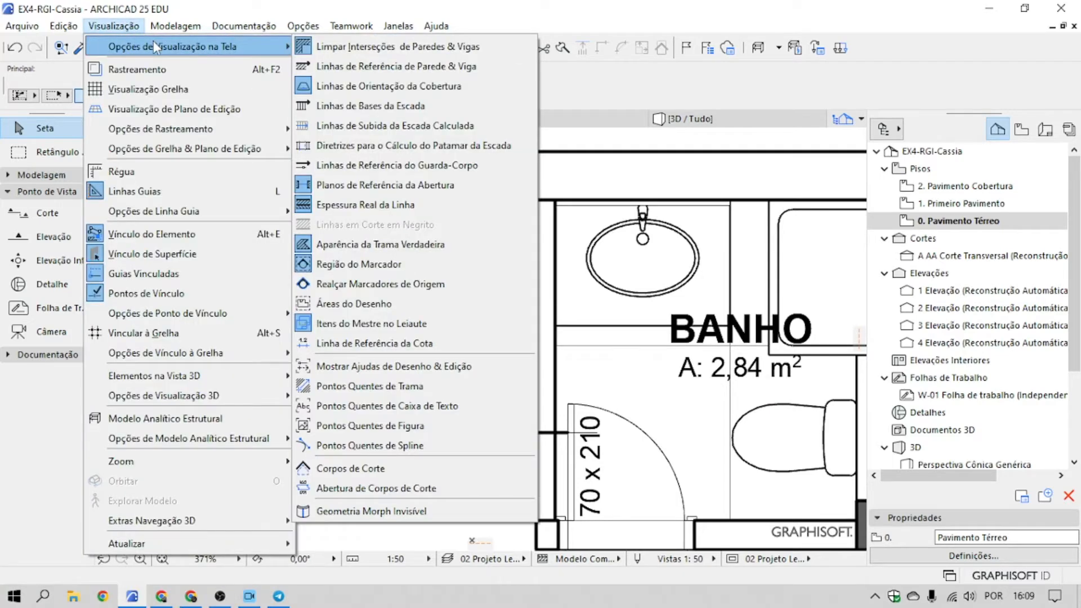
left_click(356, 209)
scroll(389, 356, "down", 2)
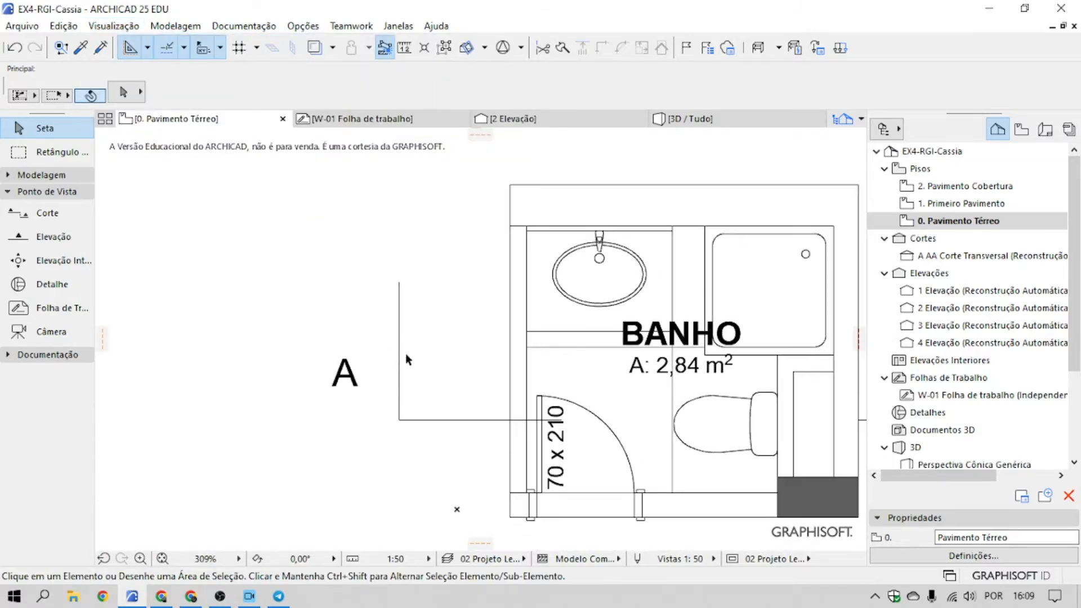
middle_click_drag(435, 373, 286, 371)
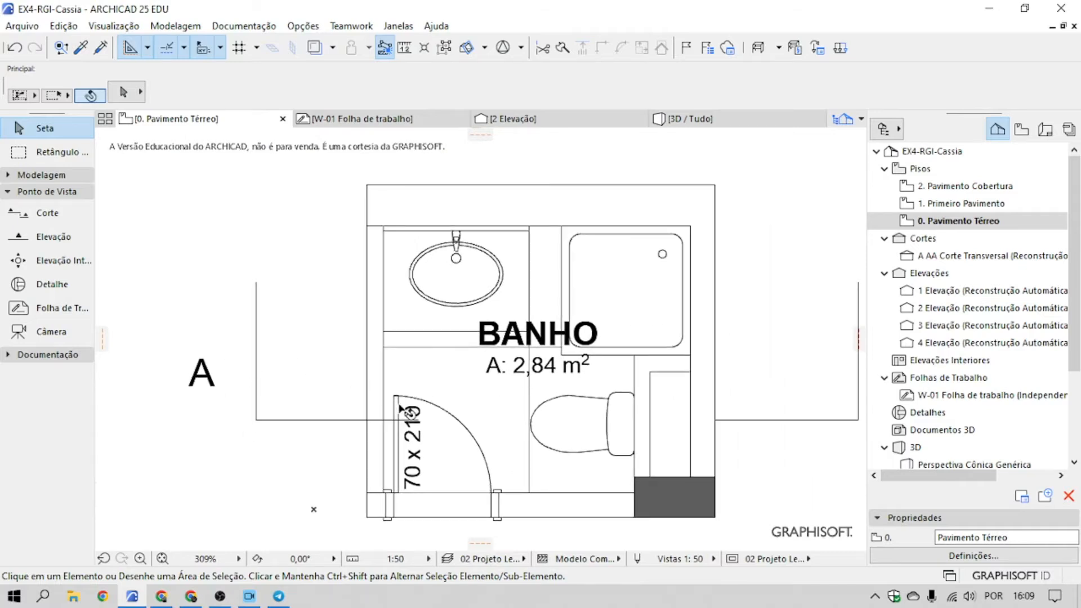
scroll(389, 410, "down", 1)
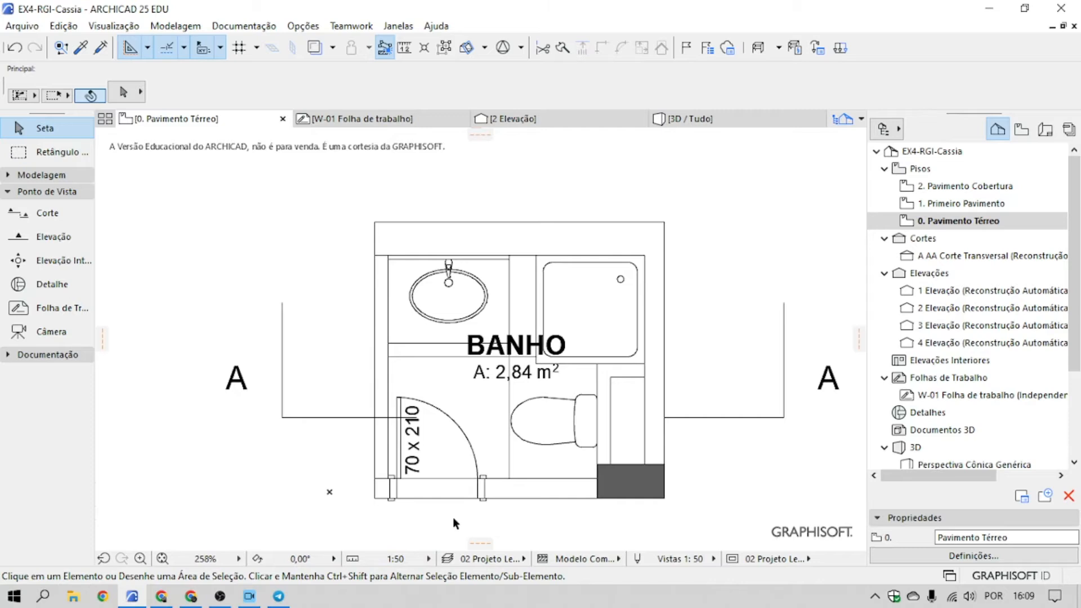
Step: Set section A's marker size to 5 mm and deselect the section line
middle_click_drag(272, 436, 337, 425)
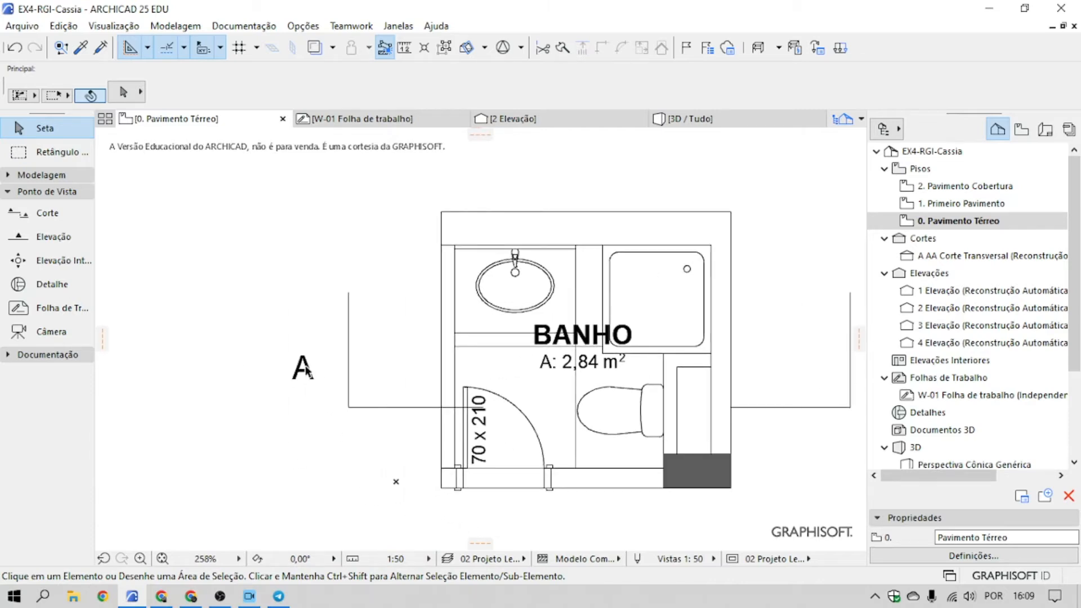
left_click(352, 411)
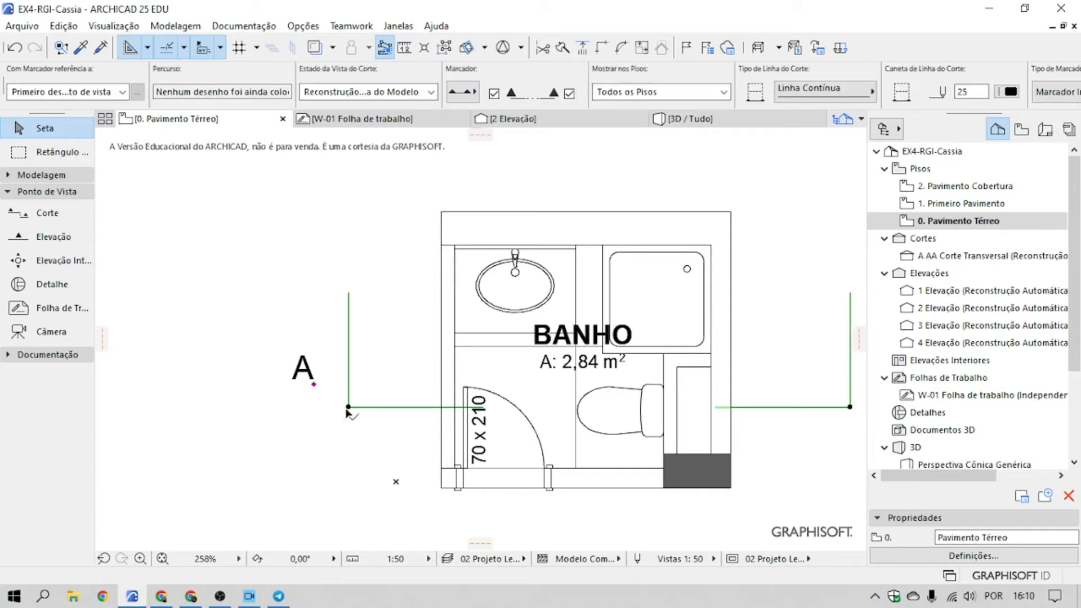
scroll(700, 79, "down", 5)
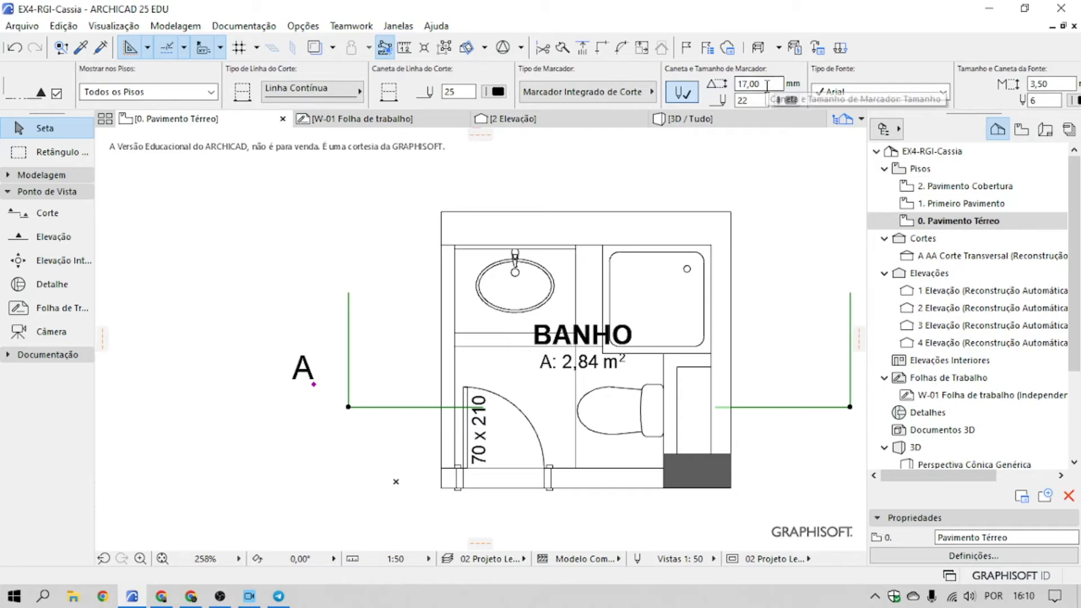
left_click_drag(773, 82, 734, 82)
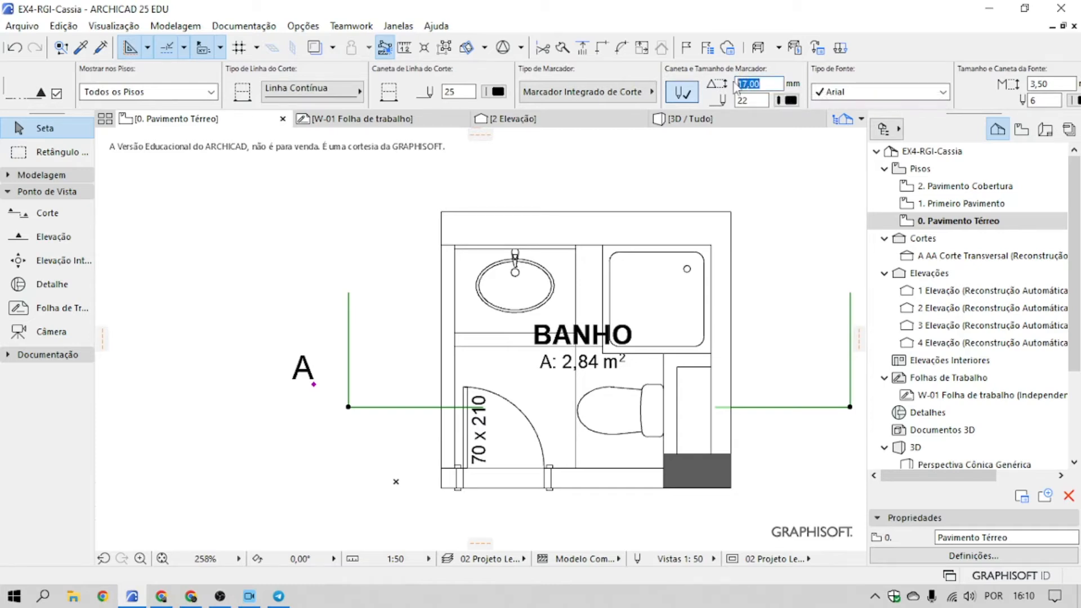
type("5")
key("Return")
key("Escape")
Step: Turn on the true line thickness display (Espessura Real da Linha) and check section A's markers in the plan
left_click(114, 26)
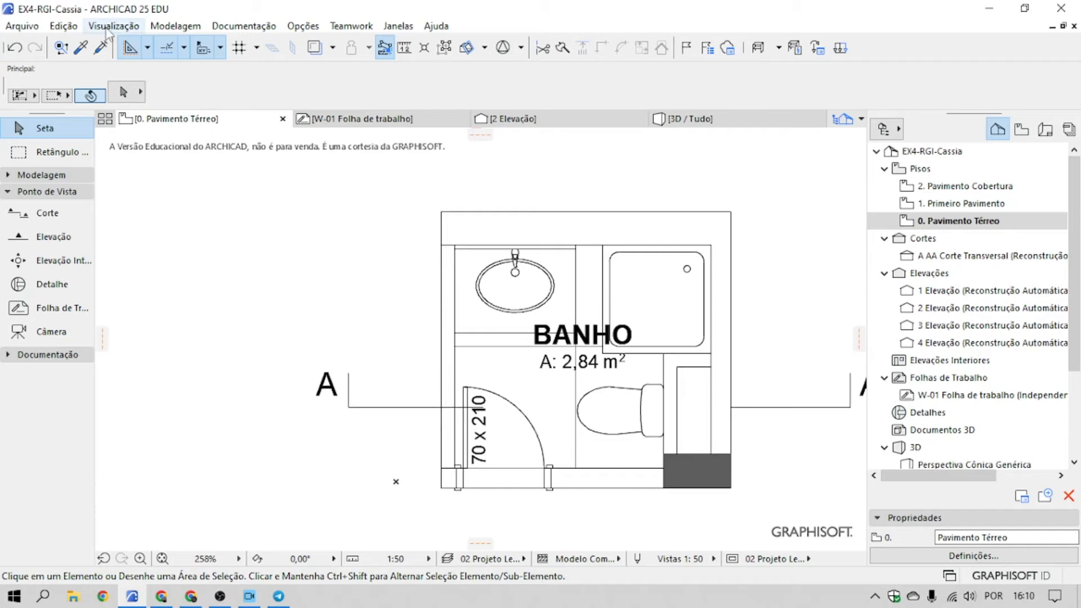
left_click(360, 204)
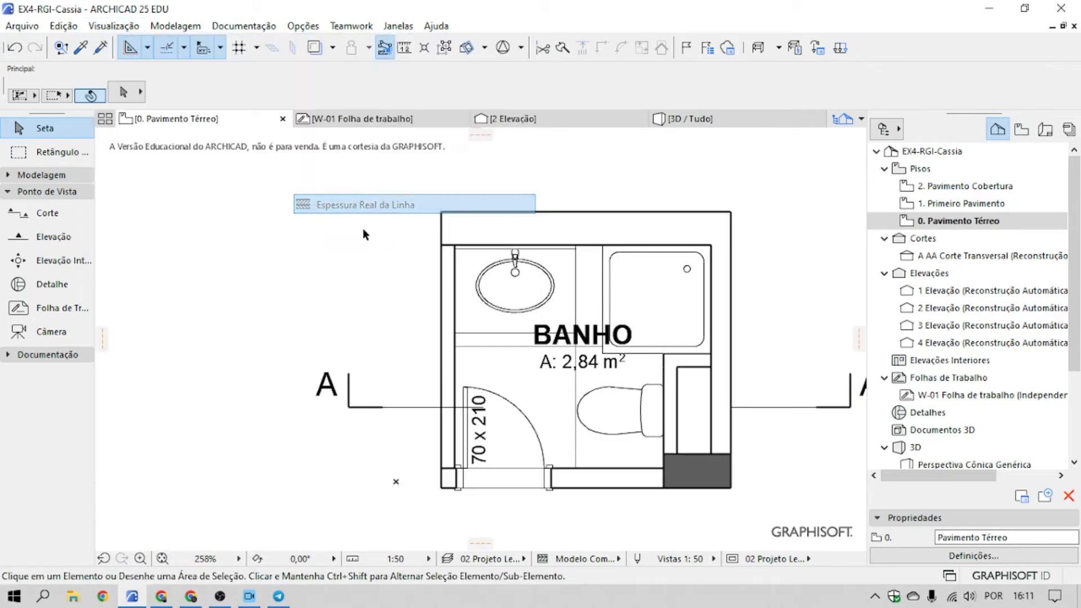
scroll(374, 441, "up", 3)
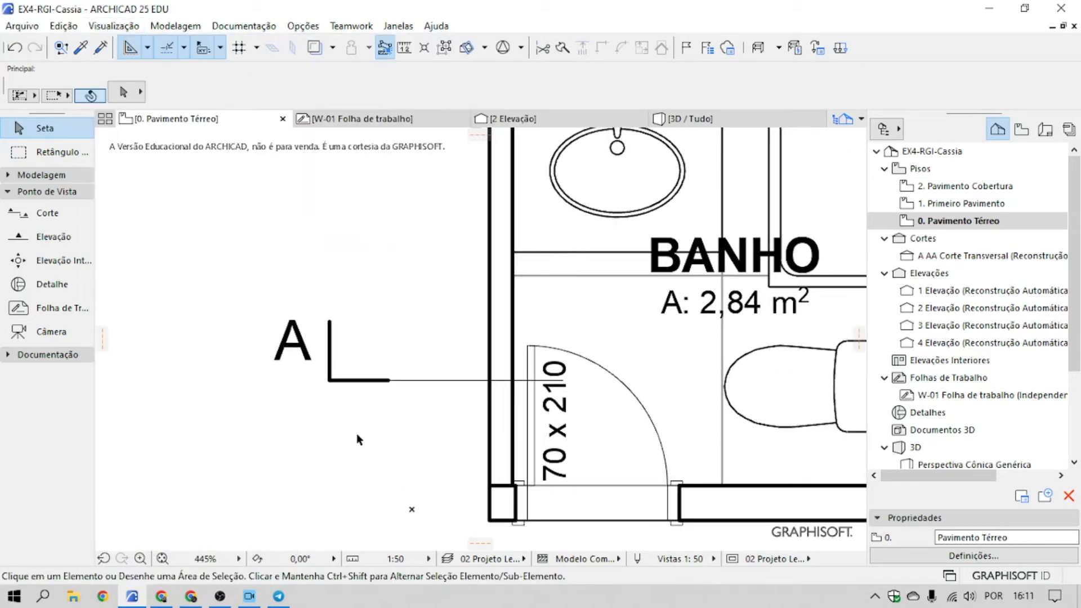
scroll(358, 430, "down", 3)
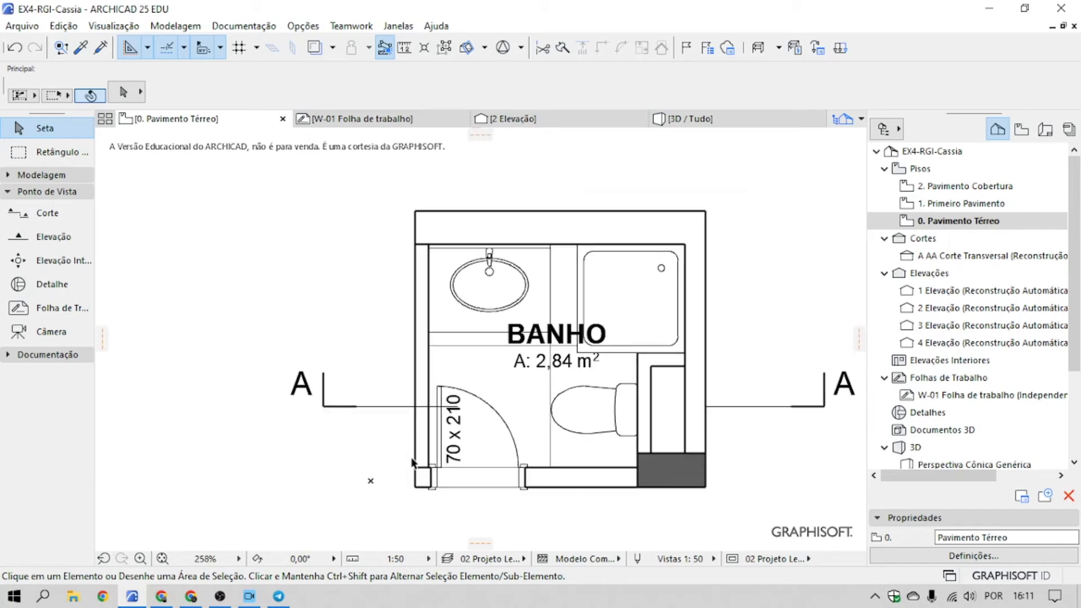
scroll(833, 427, "up", 3)
scroll(645, 393, "down", 2)
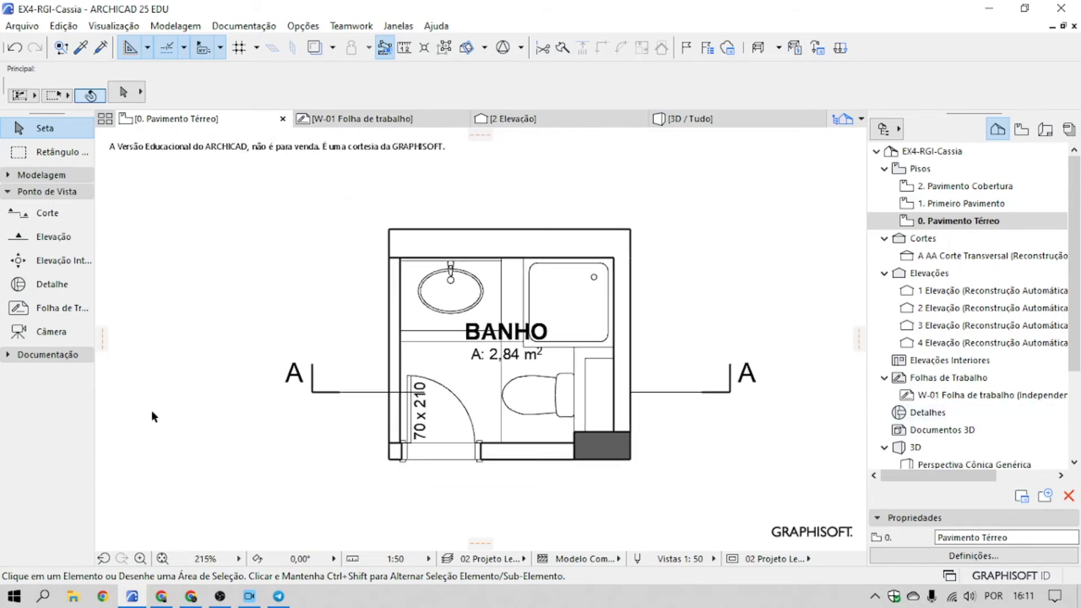
Step: Select the grouped bathroom walls to examine their outlines in the plan, and clear the selection
scroll(248, 416, "up", 1)
scroll(421, 452, "up", 1)
middle_click_drag(359, 366, 350, 394)
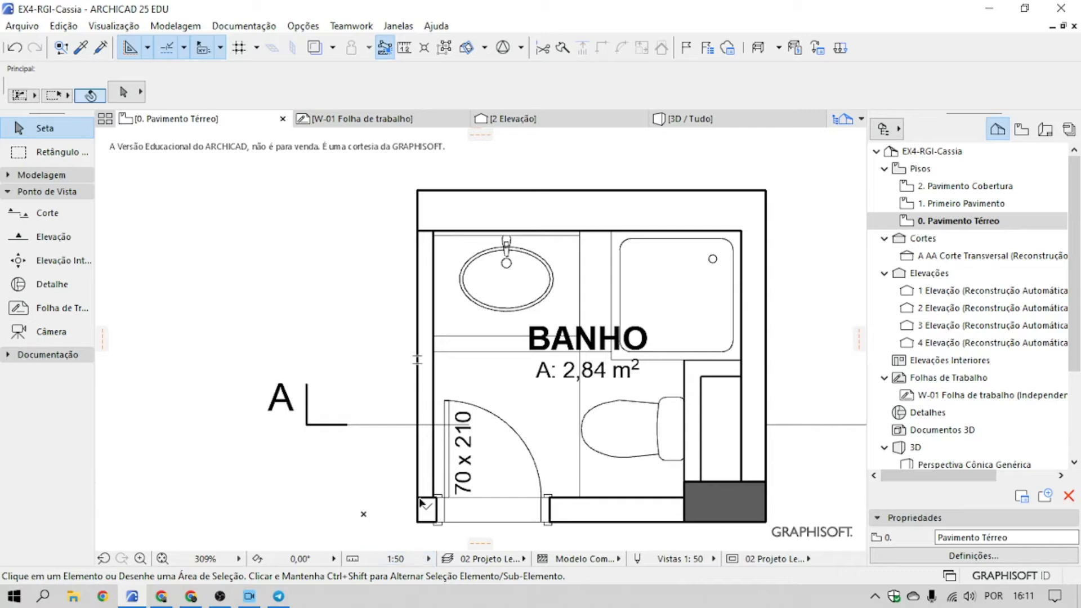
scroll(435, 510, "up", 2)
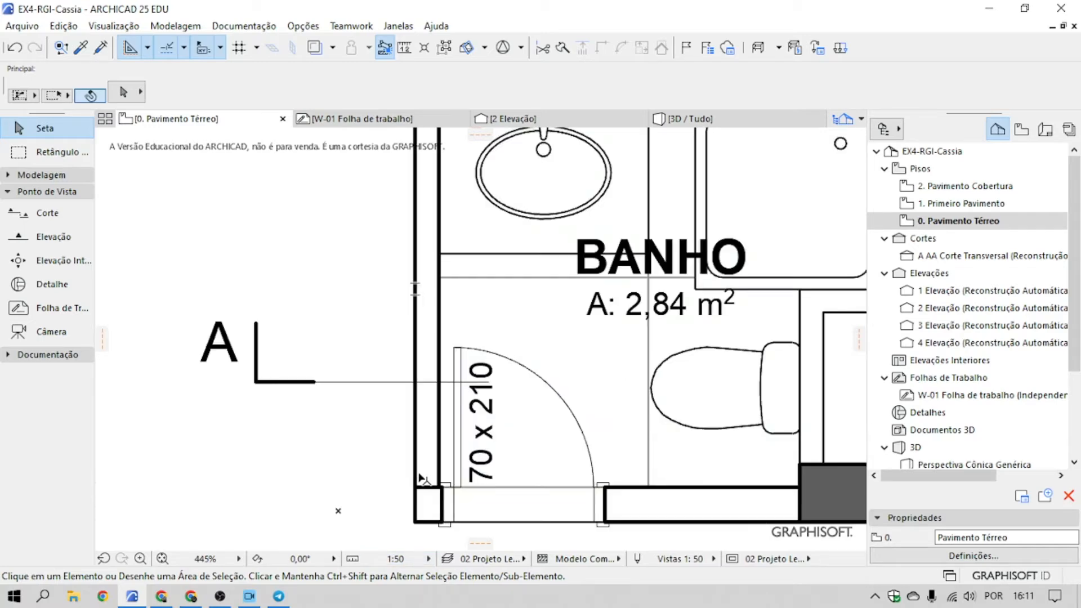
left_click(436, 477)
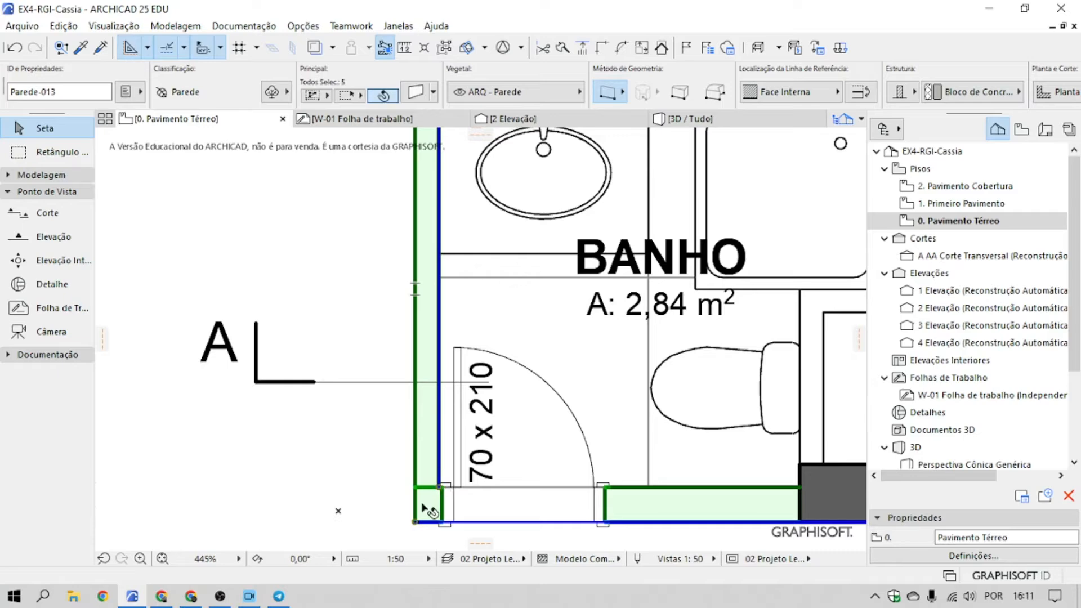
scroll(418, 482, "down", 1)
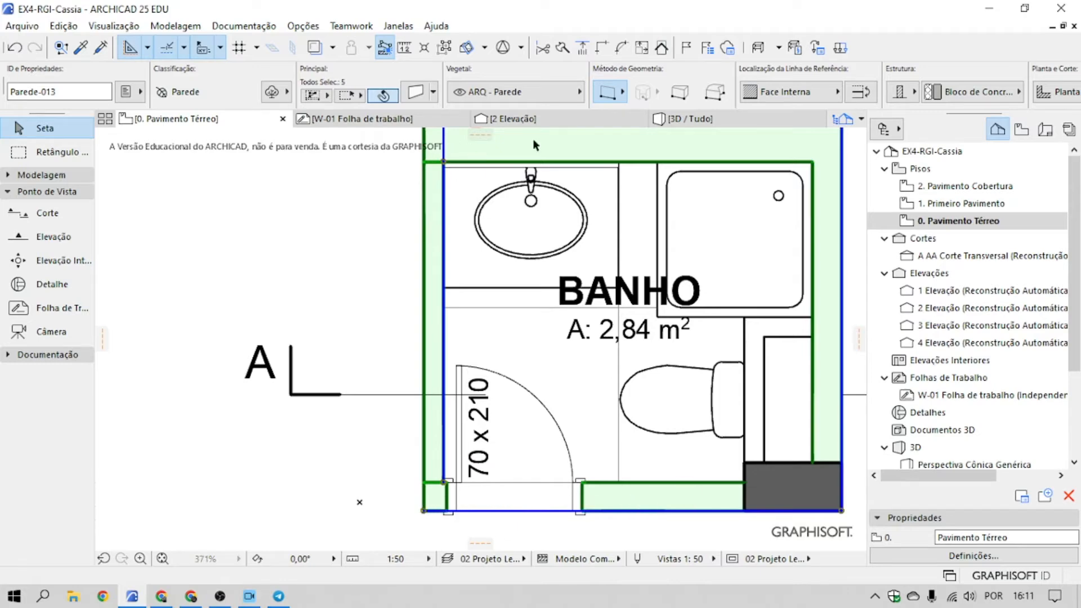
scroll(442, 403, "down", 1)
scroll(449, 332, "up", 1)
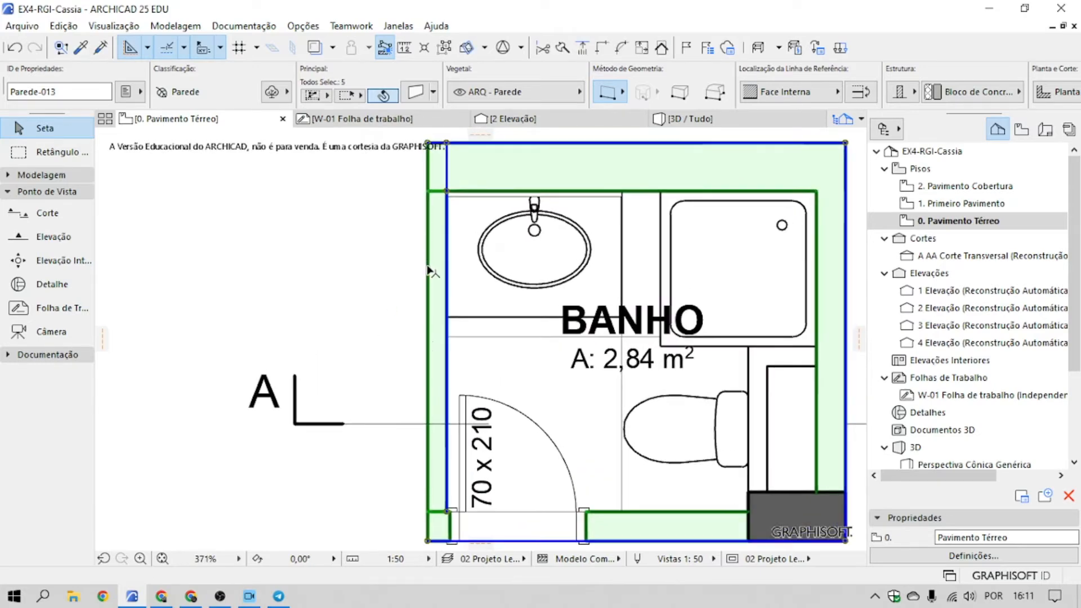
left_click(392, 226)
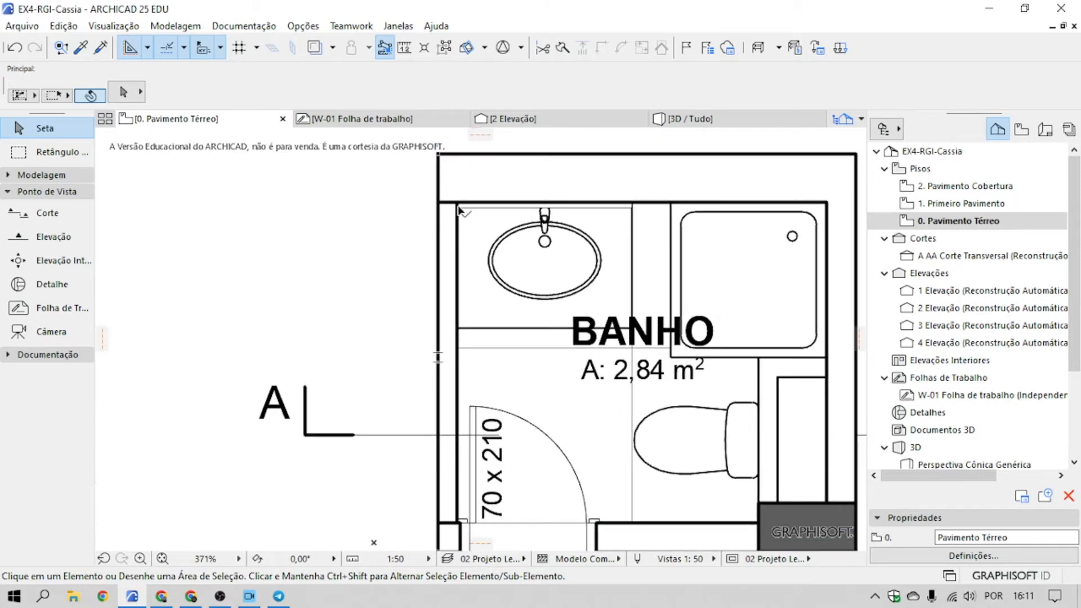
Step: Set the 2D detail level (Nível de Detalhe em 2D) of the Vaso Sanitário 25 toilet to Completo
scroll(418, 347, "down", 1)
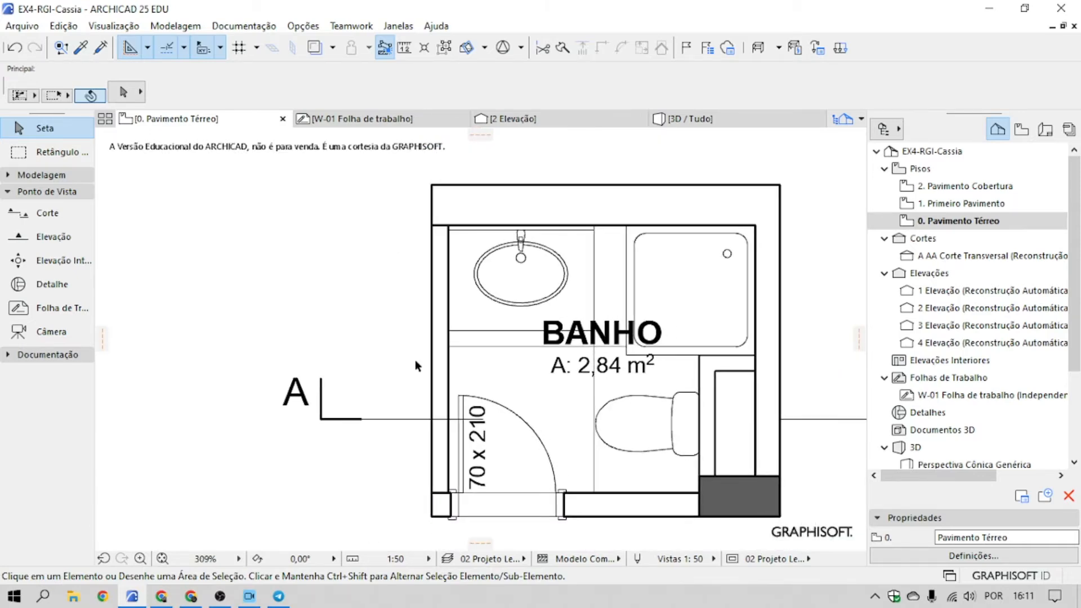
middle_click_drag(586, 446, 467, 453)
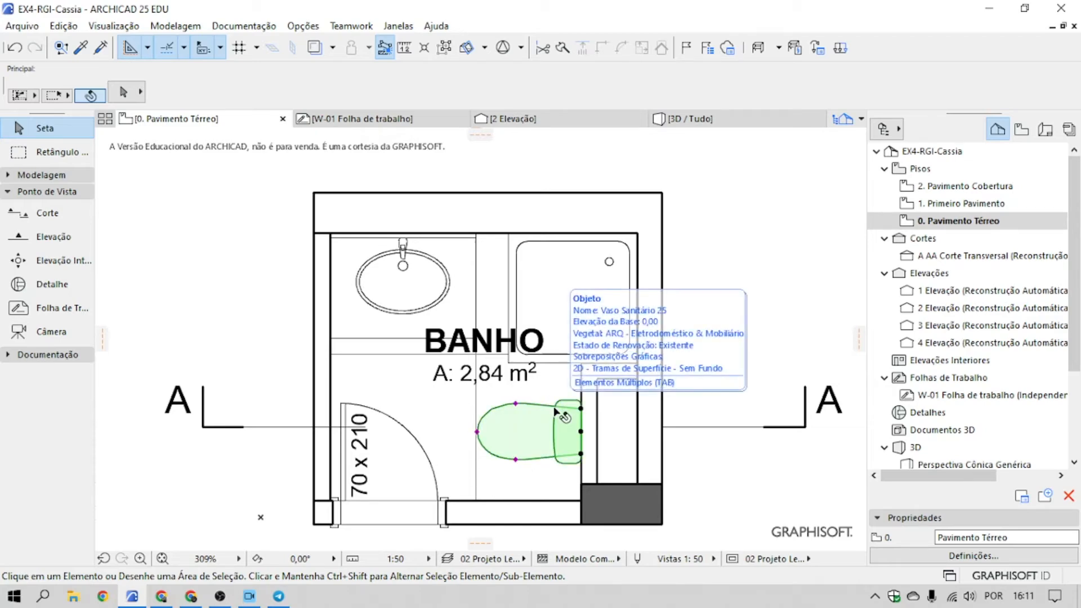
left_click(559, 431)
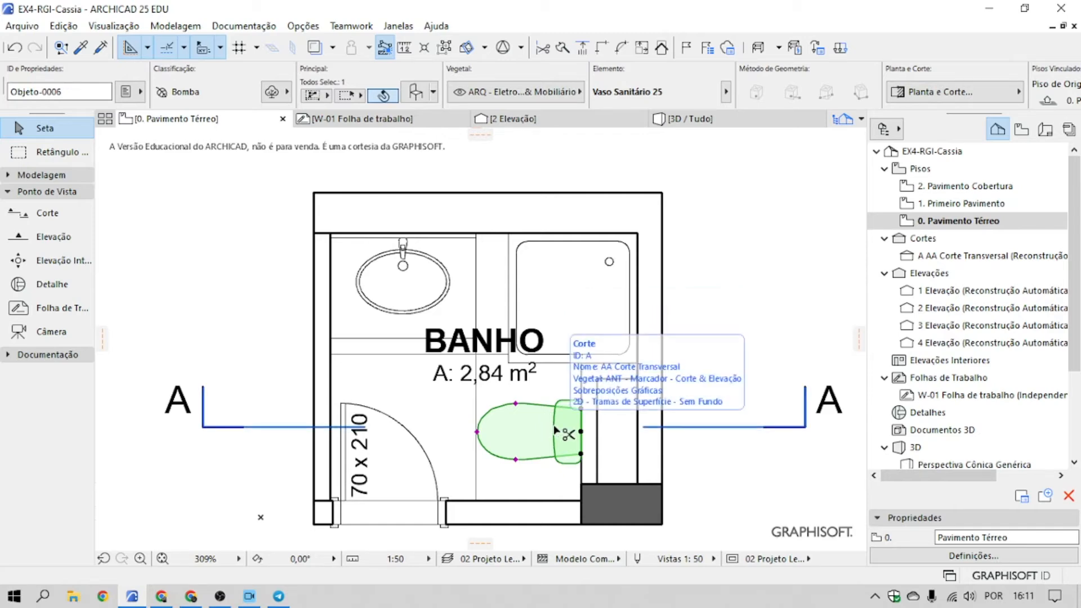
double_click(559, 431)
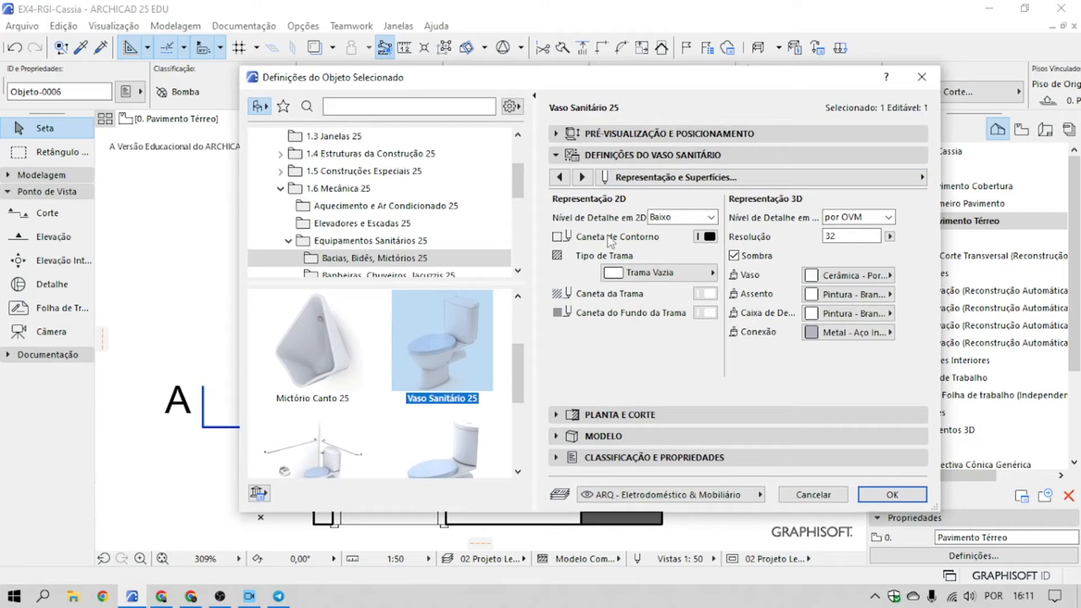
left_click(680, 218)
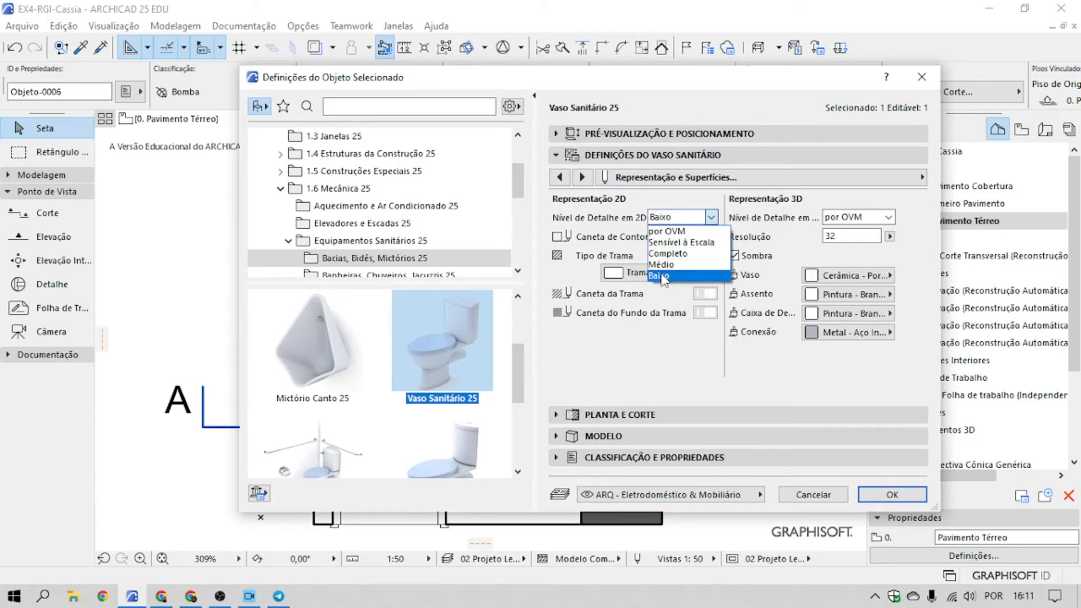
left_click(668, 253)
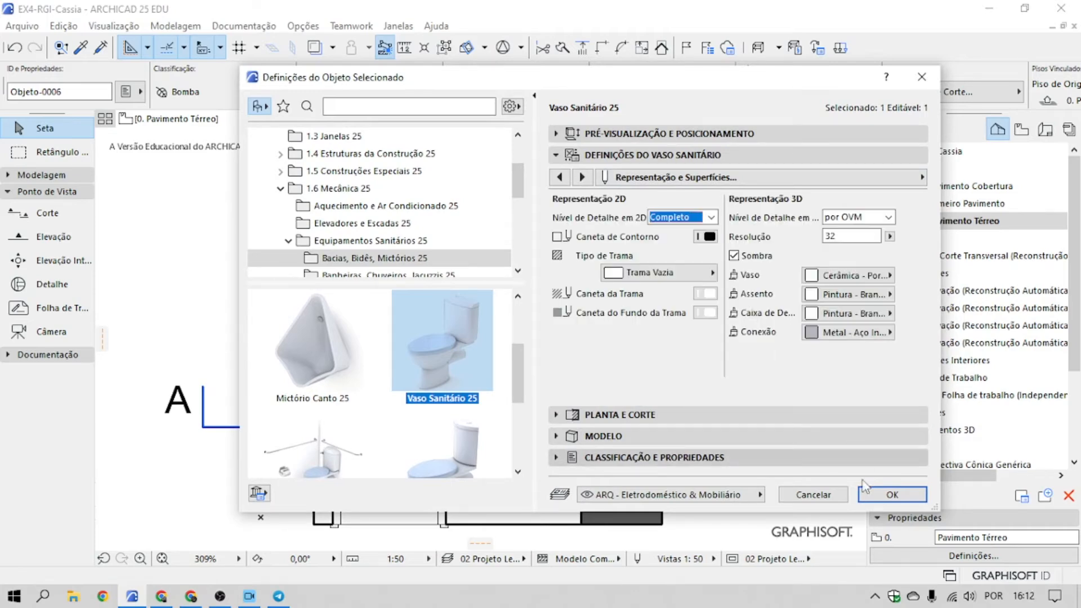
key("Return")
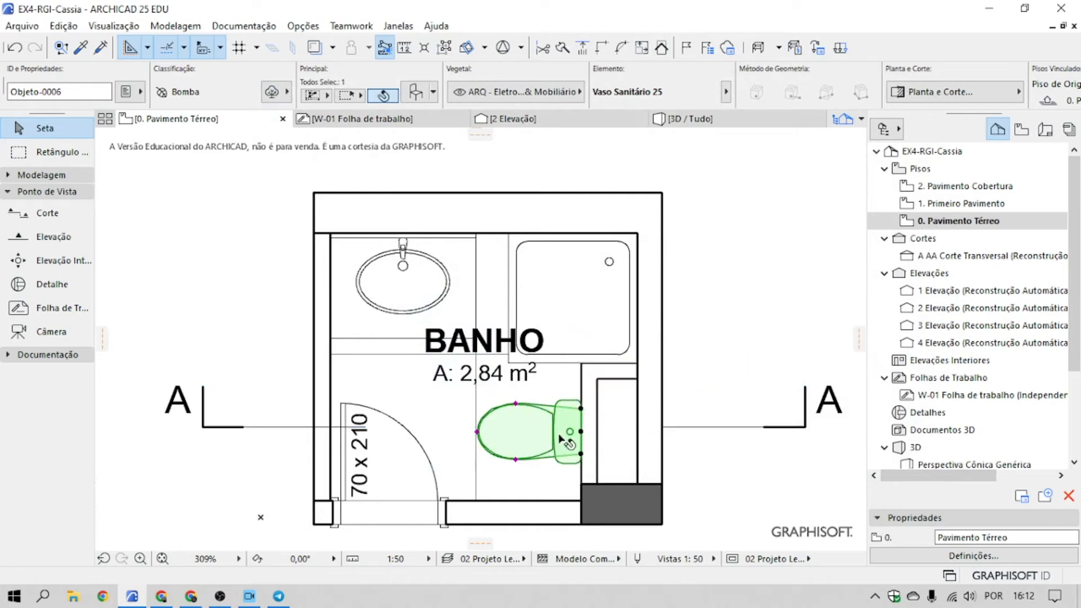
key("Escape")
Step: Return the toilet's 2D detail level to Baixo and deselect the object
left_click(552, 420)
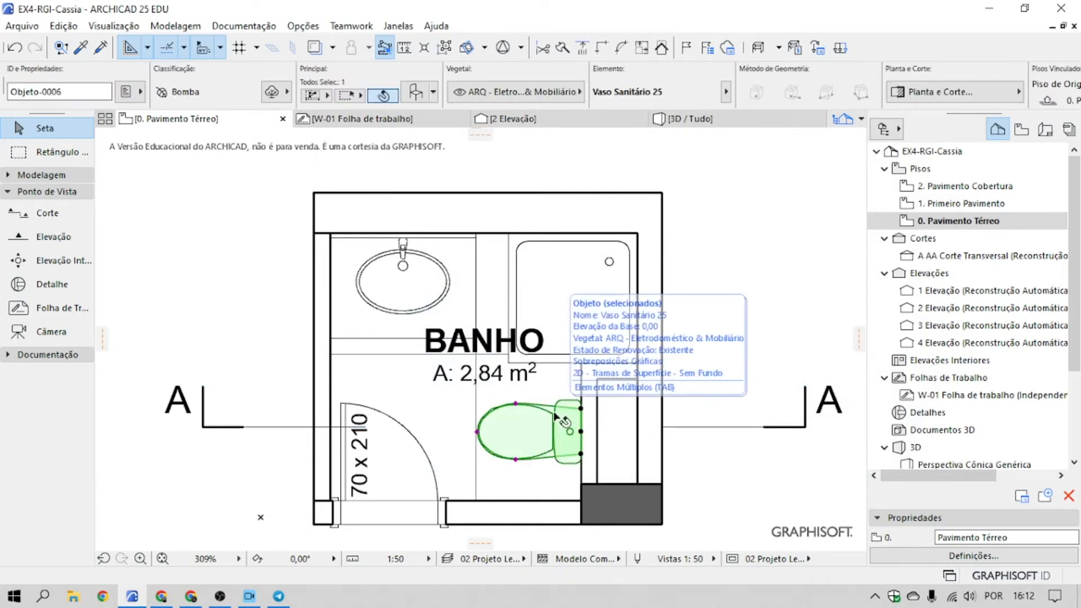
double_click(555, 414)
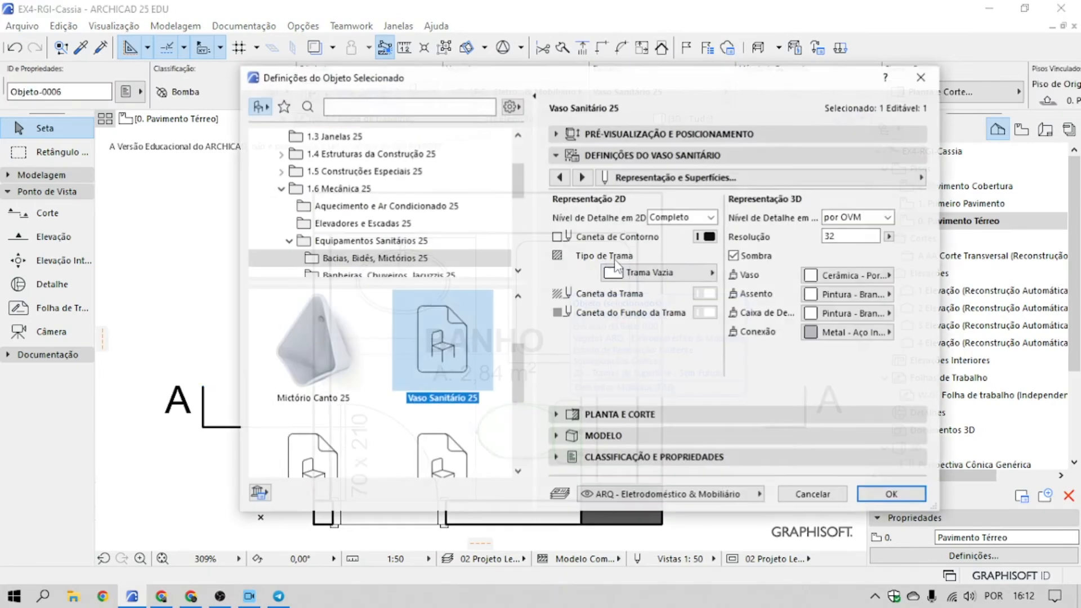
left_click(709, 217)
left_click(670, 277)
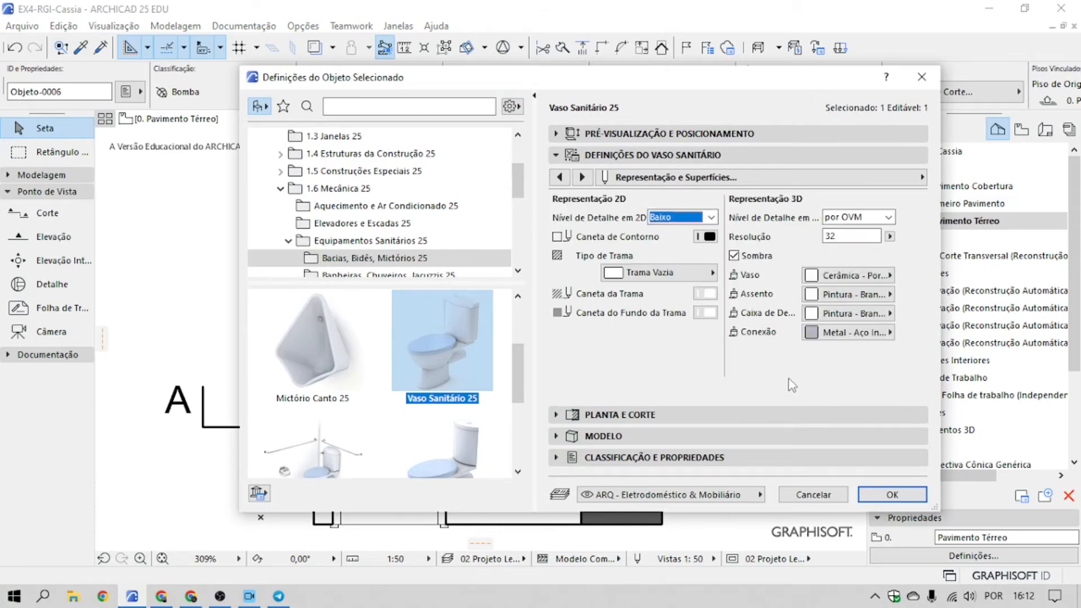
left_click(892, 495)
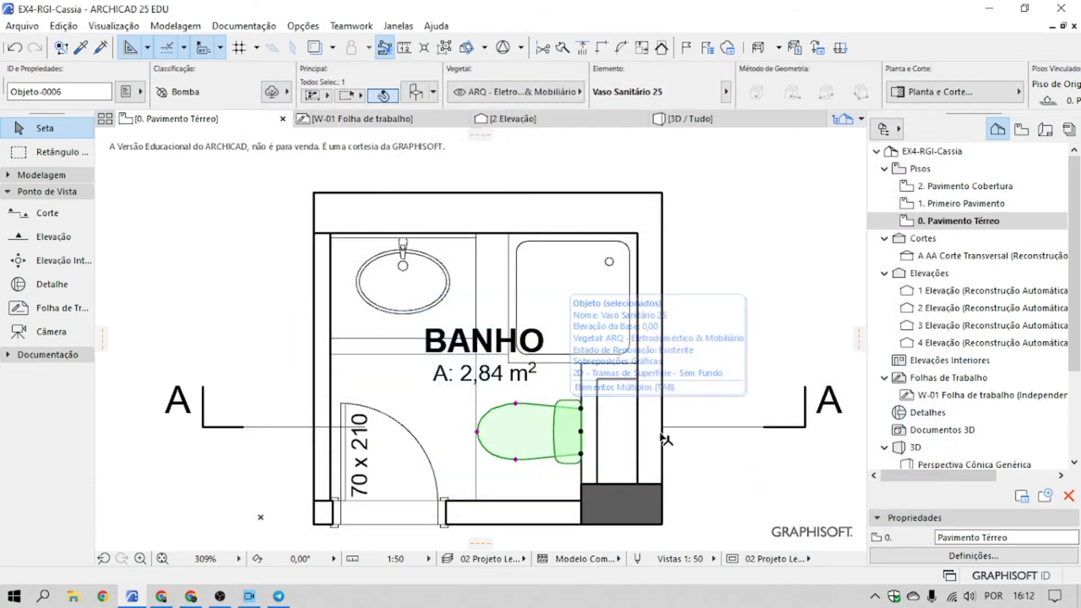
key("Escape")
Step: Examine the elevation markers and their lines around the bathroom in the floor plan
scroll(691, 277, "down", 1)
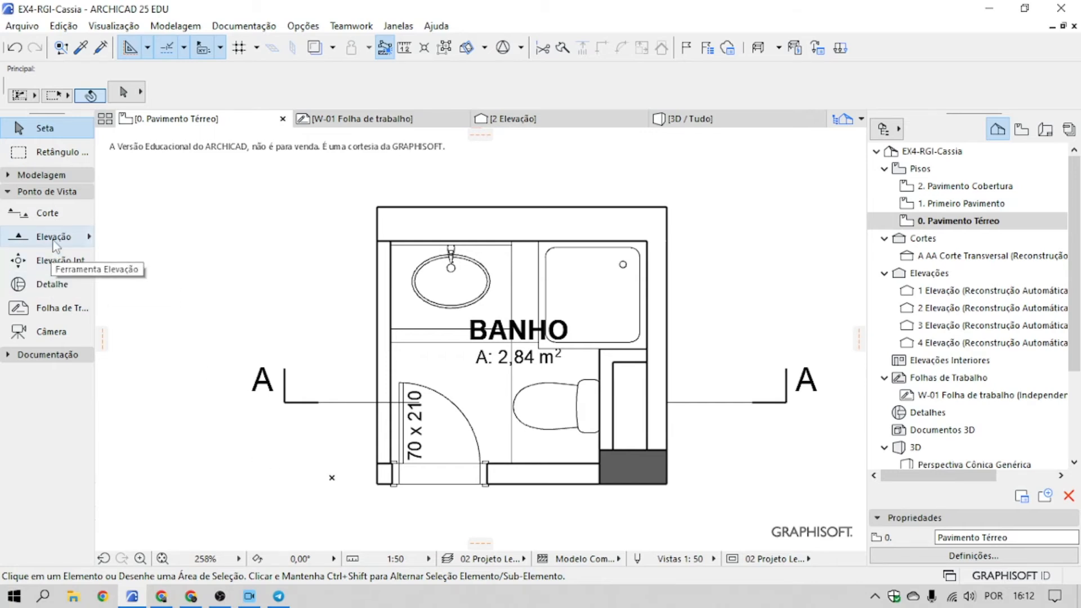
scroll(437, 434, "down", 8)
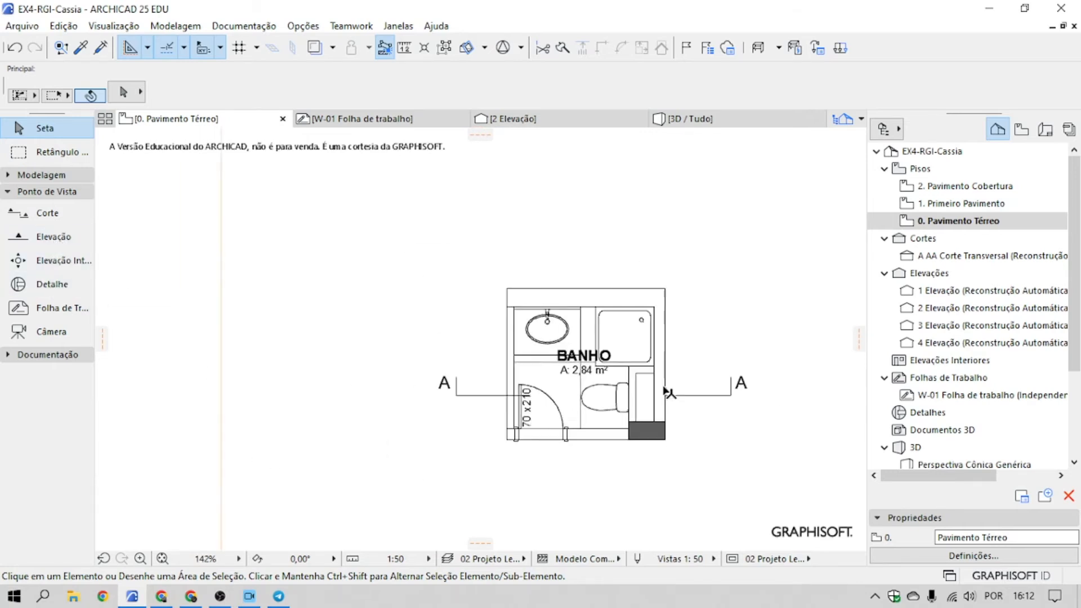
scroll(396, 476, "down", 1)
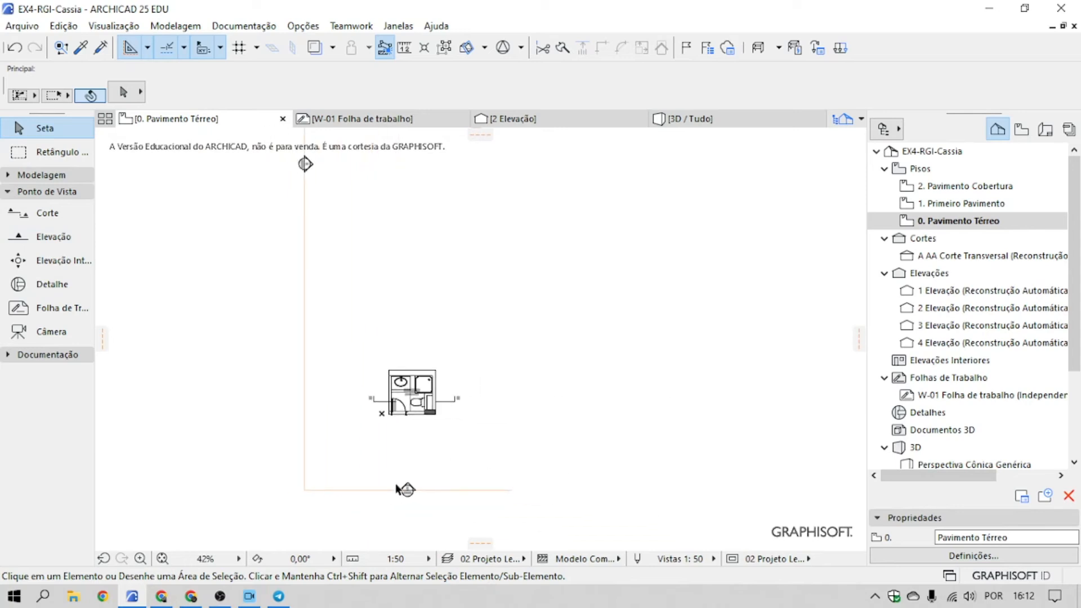
scroll(398, 484, "down", 2)
scroll(349, 214, "down", 1)
middle_click_drag(350, 237, 334, 389)
scroll(349, 382, "down", 1)
scroll(351, 386, "down", 2)
scroll(349, 510, "up", 2)
Step: Open elevation 1 and view the bathroom facade against the storey levels
left_click(967, 291)
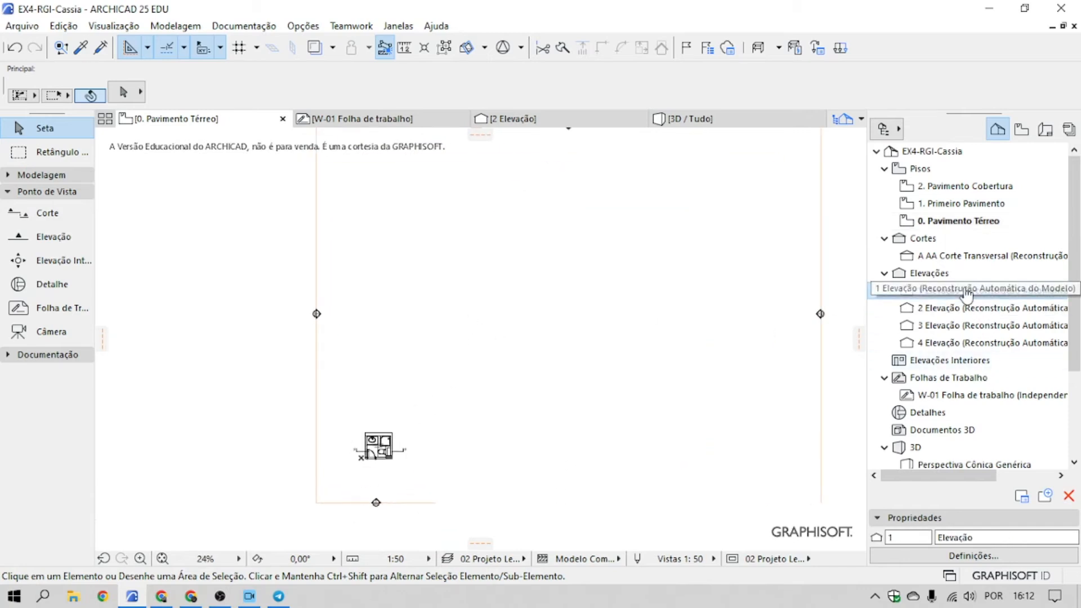
double_click(967, 292)
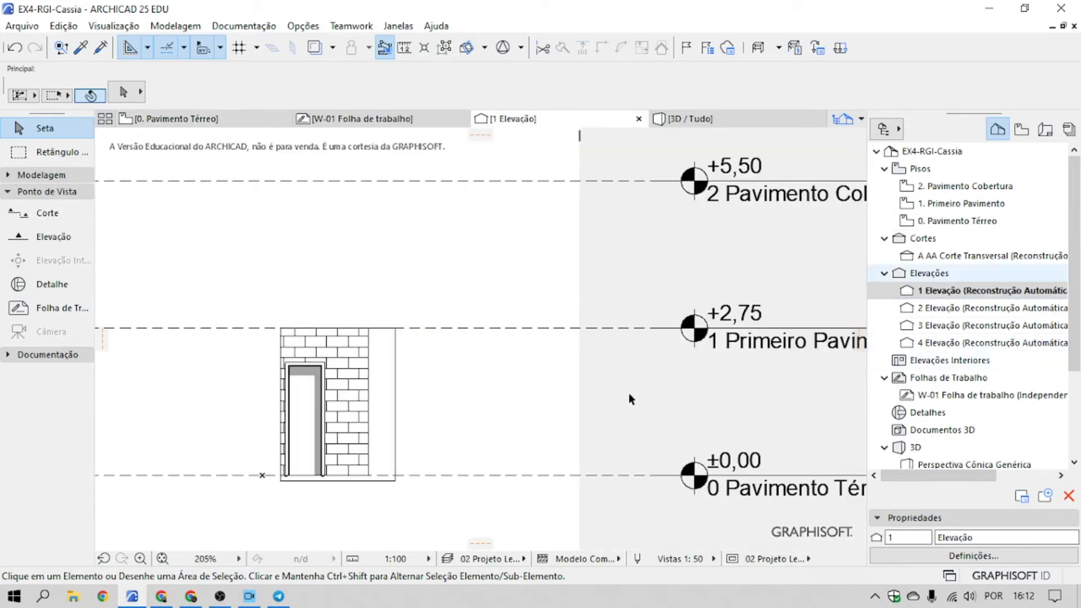
scroll(627, 376, "down", 3)
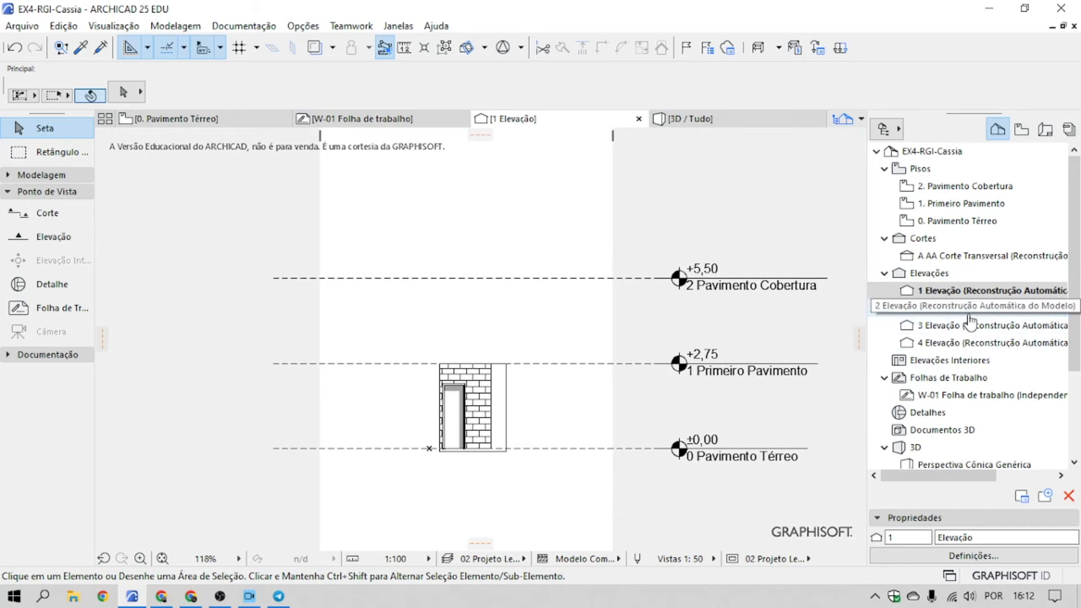
Step: Pull the side limits of elevations 2 and 4 in closer to the bathroom and return to the 0. Pavimento Térreo plan
double_click(968, 315)
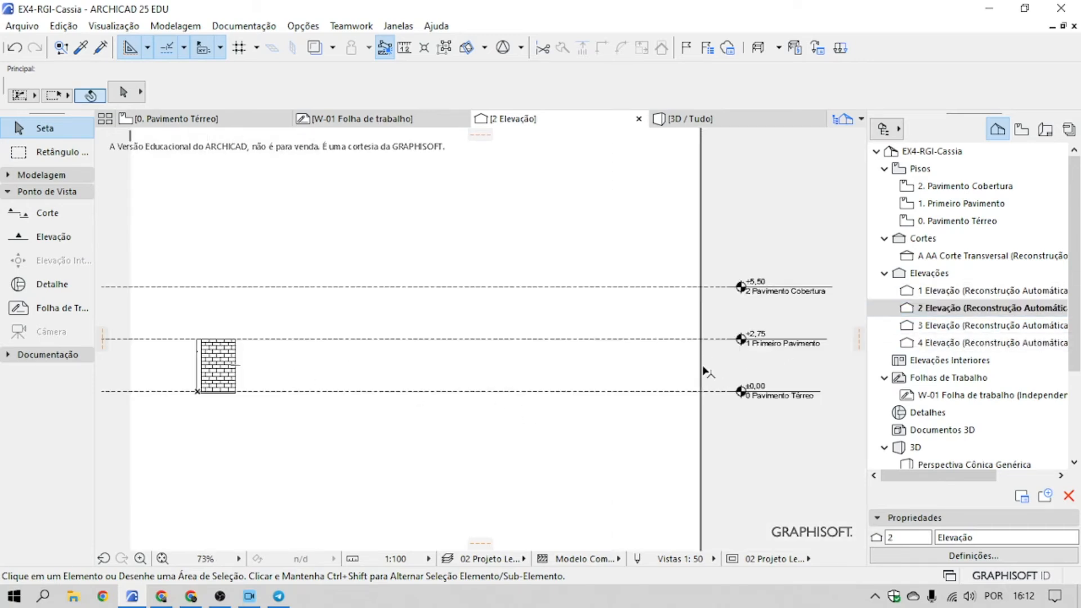
left_click_drag(702, 364, 261, 384)
left_click_drag(131, 365, 172, 370)
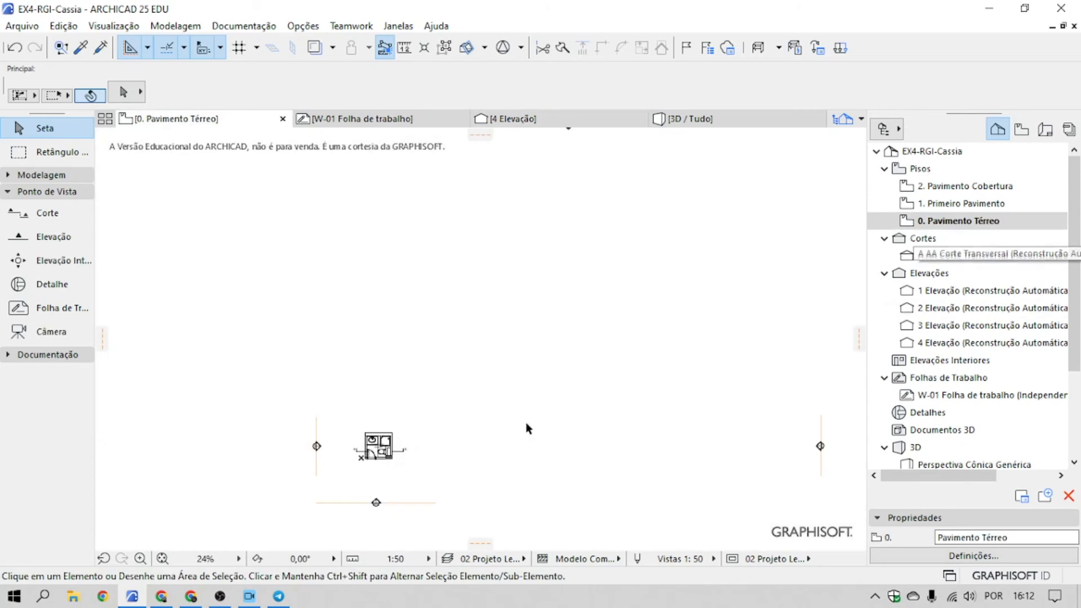
scroll(502, 404, "down", 2)
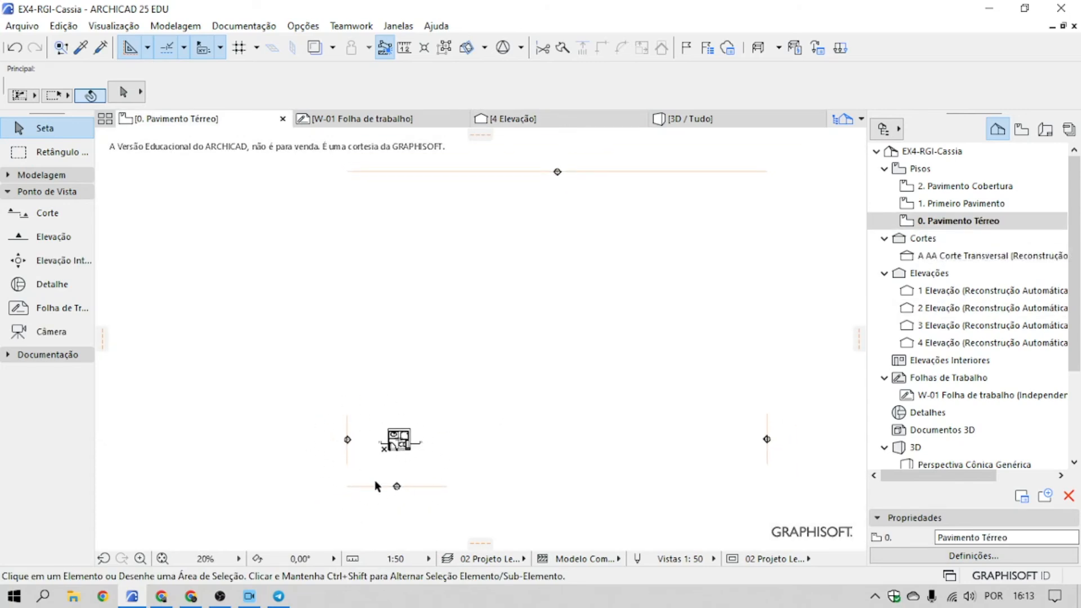
Step: Turn off Espessura Real da Linha for the bathroom plan so all lines display thin
scroll(368, 493, "up", 8)
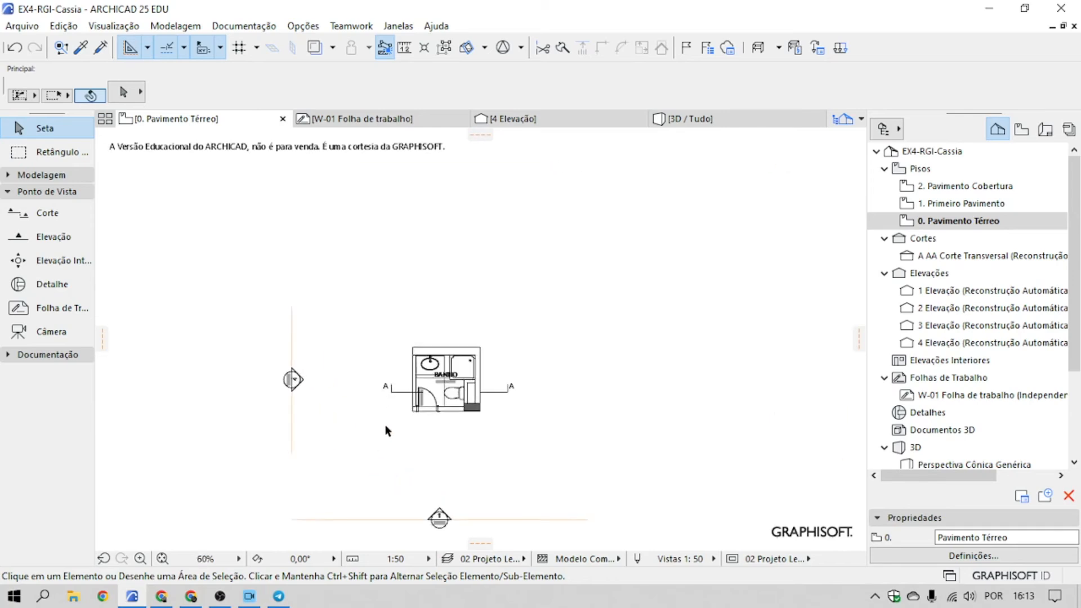
scroll(496, 394, "up", 3)
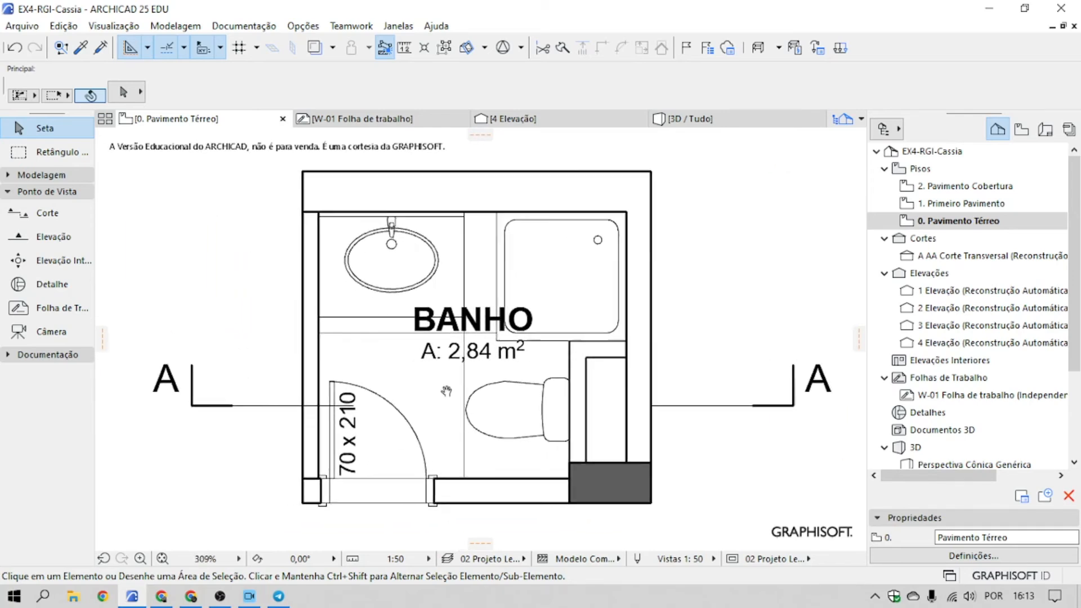
left_click(133, 26)
mouse_move(169, 43)
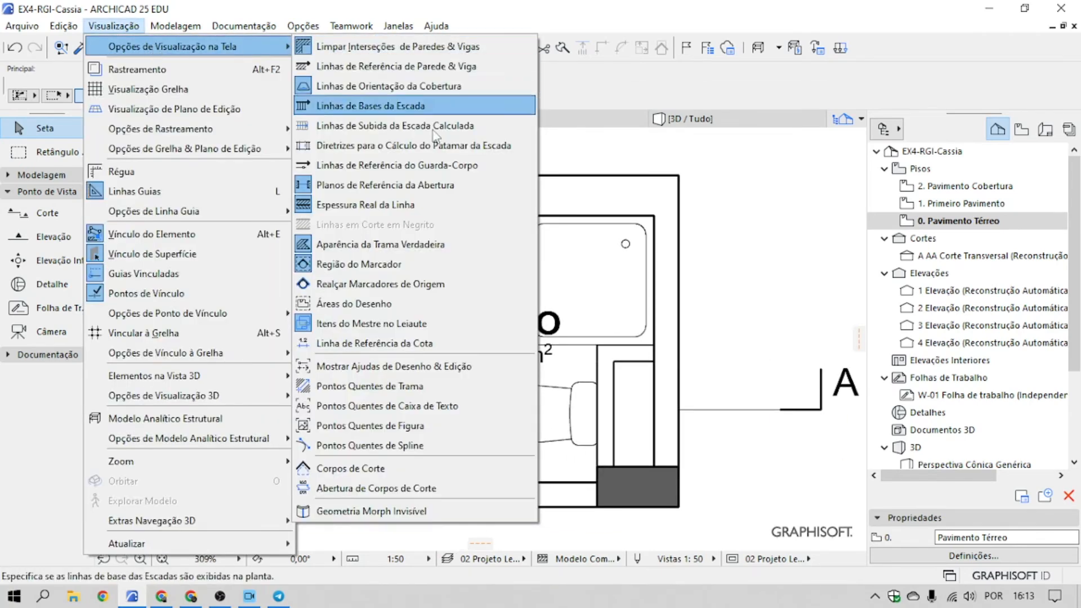
left_click(404, 204)
middle_click_drag(525, 326, 574, 327)
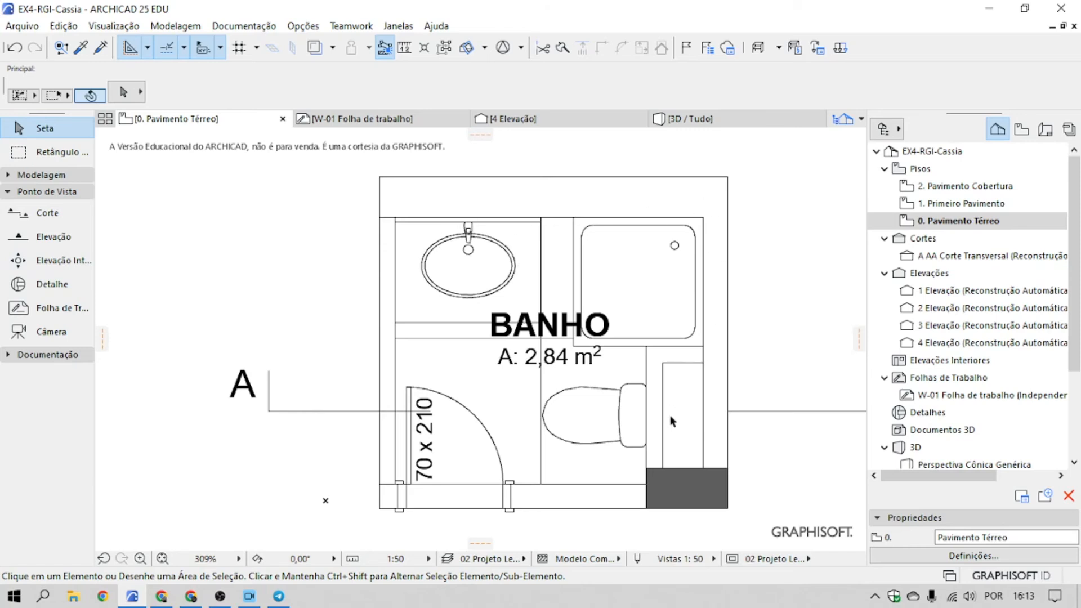
Step: Show the Worksheet and Detail tools, and open worksheet W-01 to view the hand-drawn bathroom sketch
left_click(56, 308)
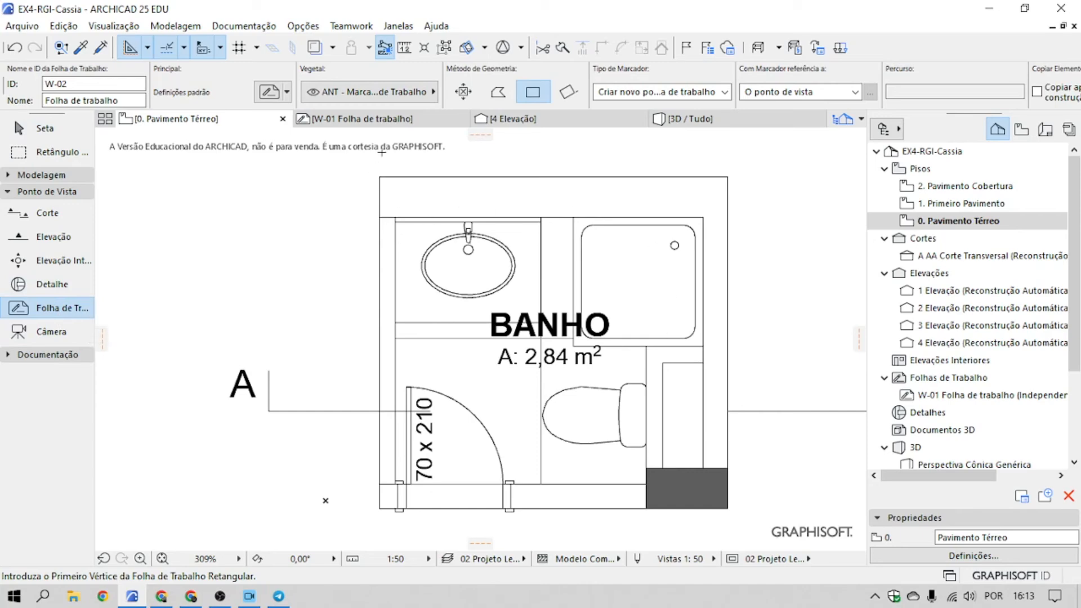
left_click(360, 119)
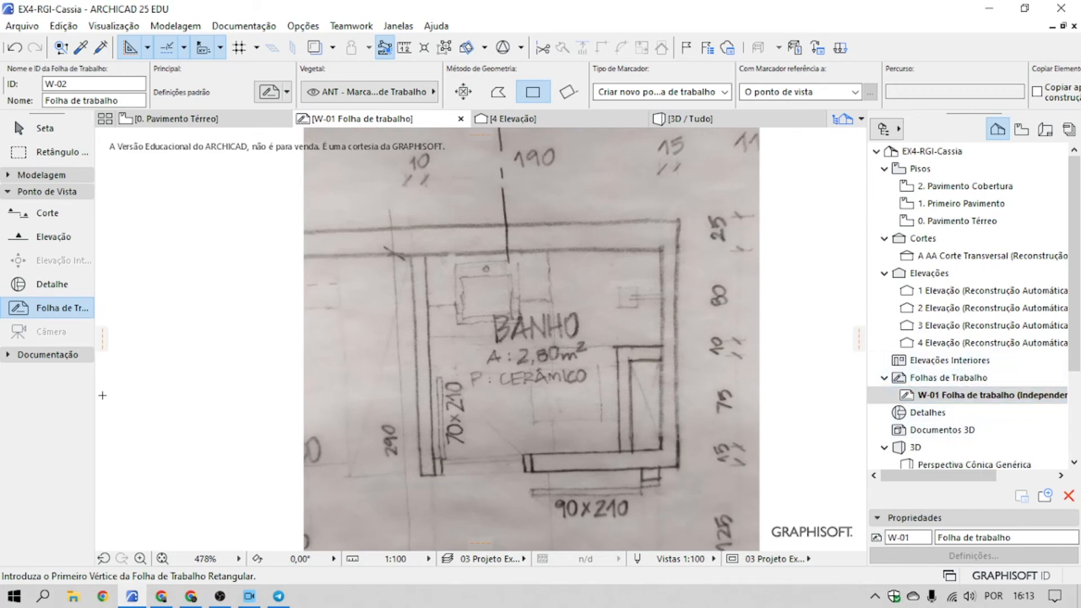
left_click(51, 284)
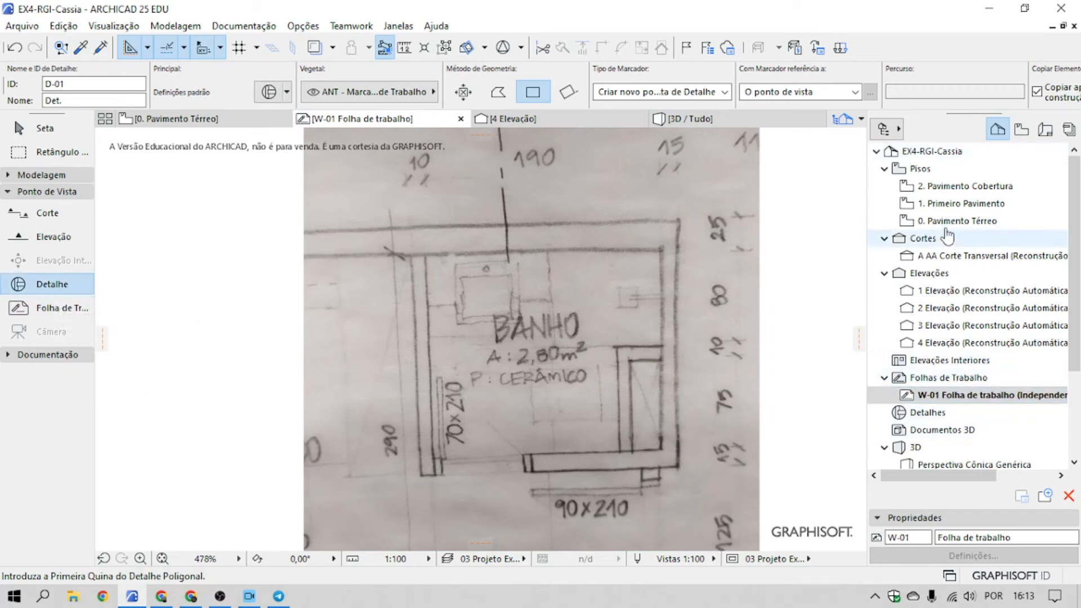
Step: Return to the 0. Pavimento Térreo plan and apply the 02 Projeto Legal graphic override combination
double_click(950, 221)
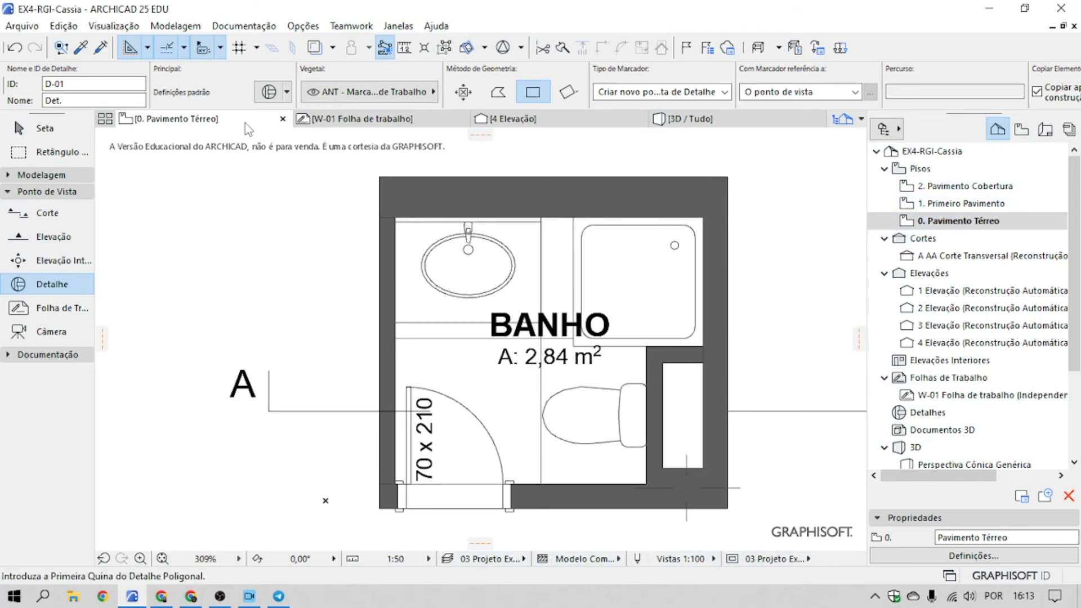
left_click(244, 26)
mouse_move(315, 168)
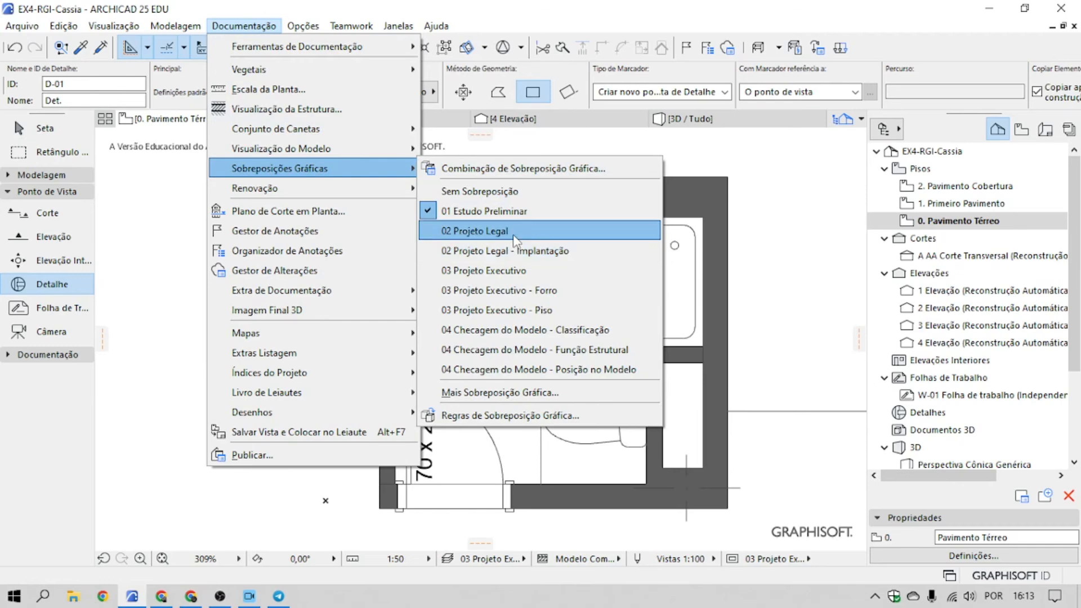
left_click(512, 232)
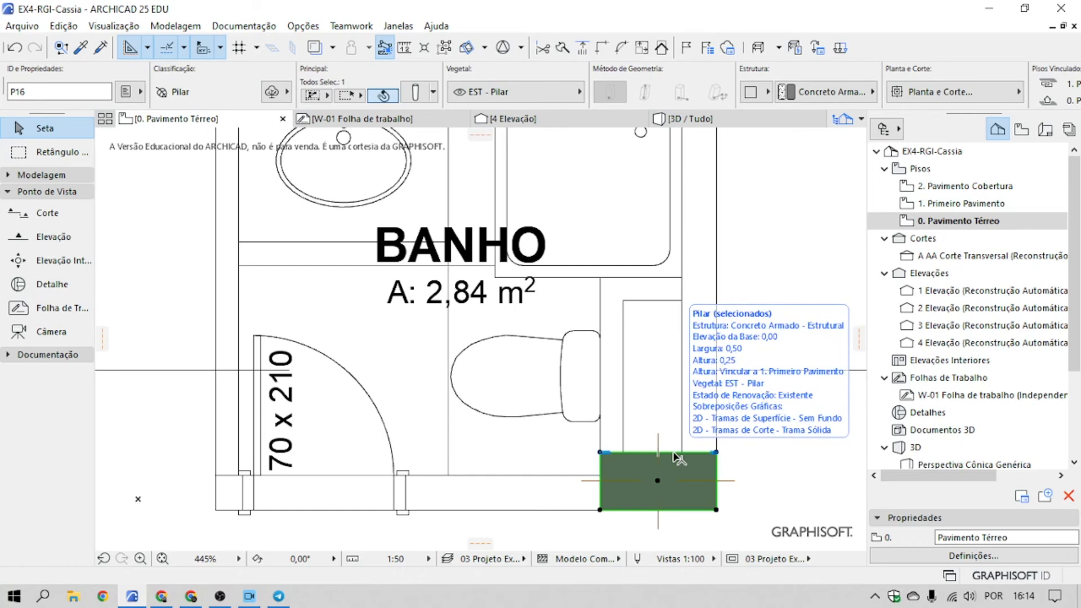
Step: Change the concrete pillar's plan symbol type (Tipo de Símbolo) to one without the centre cross and deselect the pillar
double_click(674, 454)
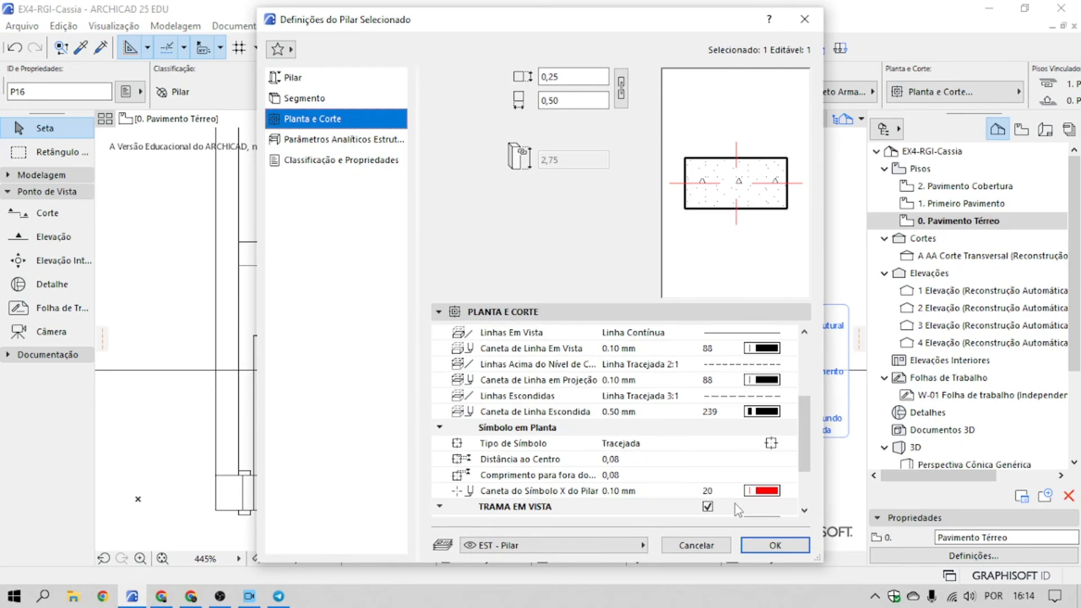
scroll(745, 485, "down", 1)
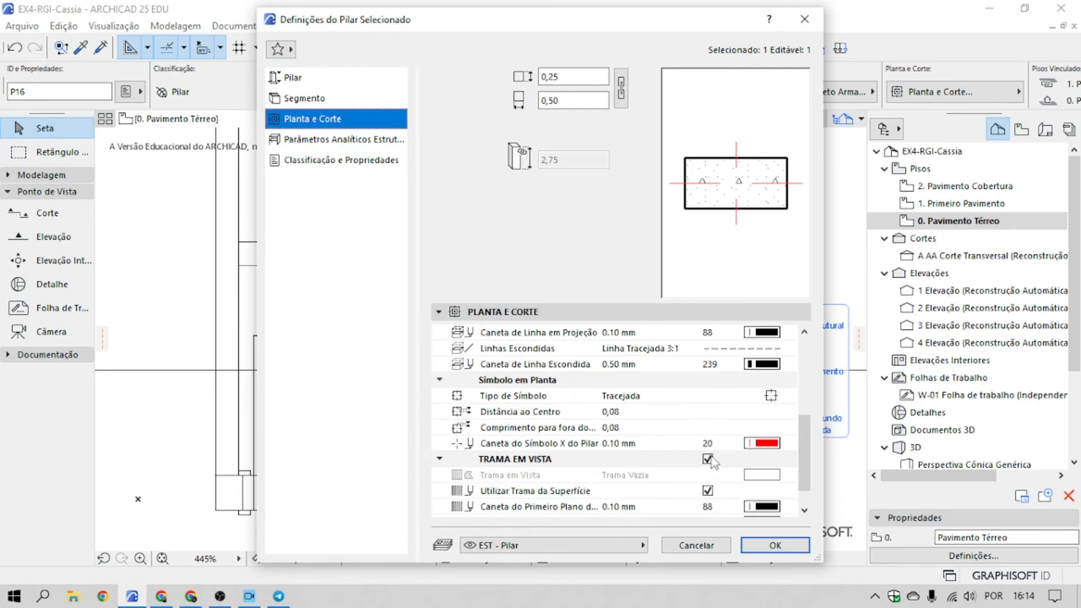
left_click(766, 401)
left_click(815, 397)
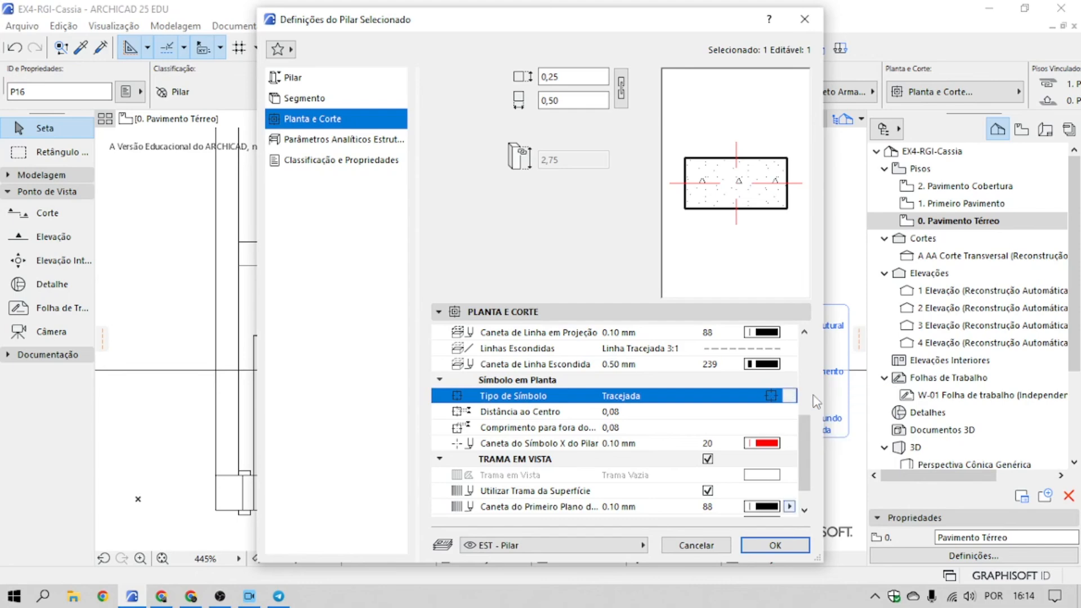
left_click(776, 545)
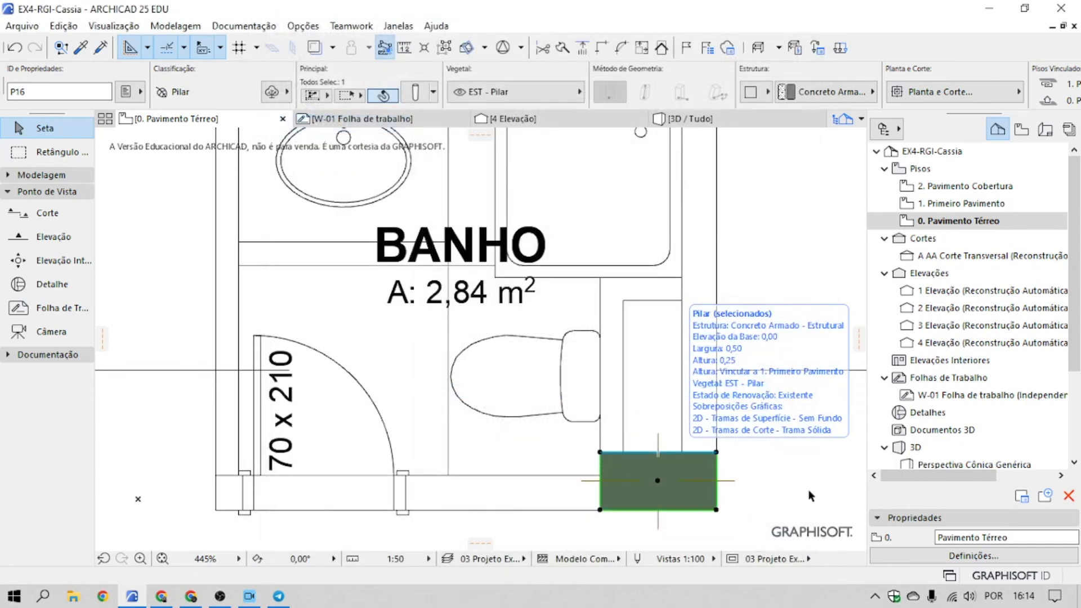
left_click(790, 495)
scroll(792, 495, "down", 3)
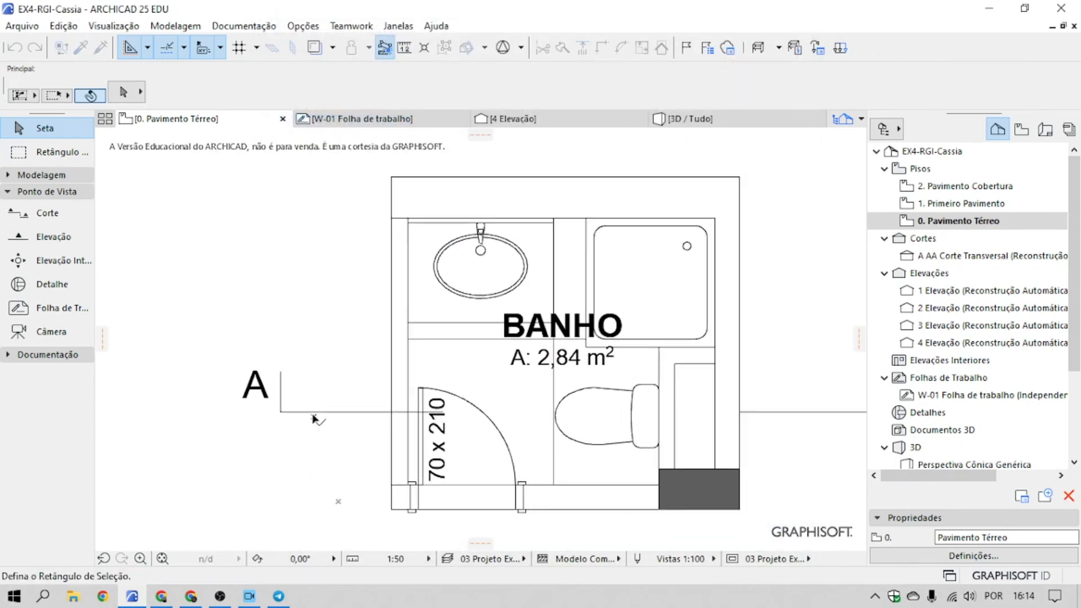
Step: Select section A's line to check its extent and markers across the bathroom, and clear the selection
left_click(313, 411)
scroll(340, 358, "down", 2)
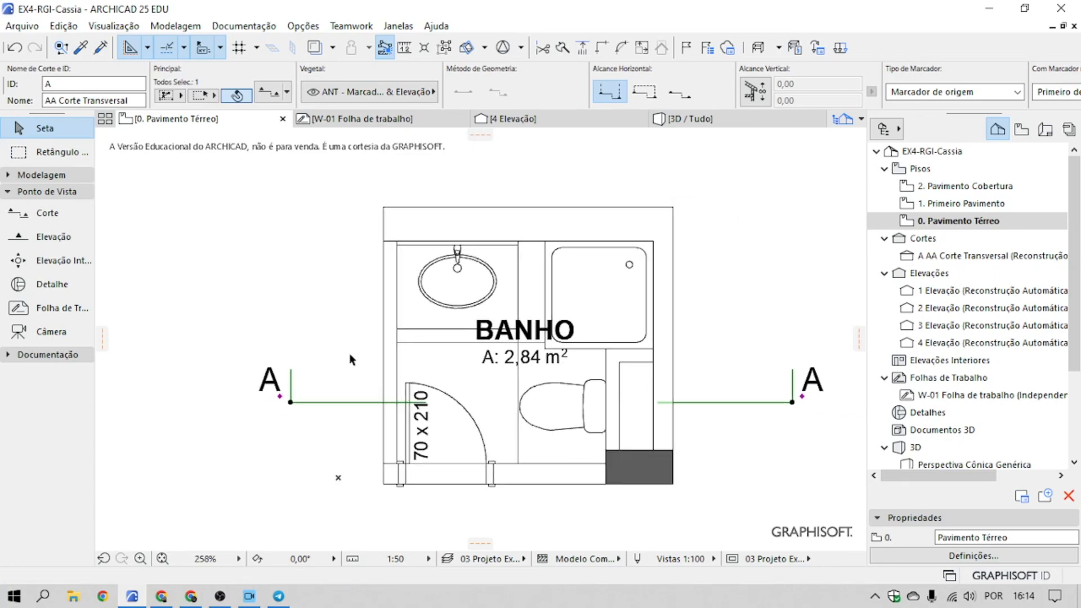
middle_click_drag(349, 353, 364, 347)
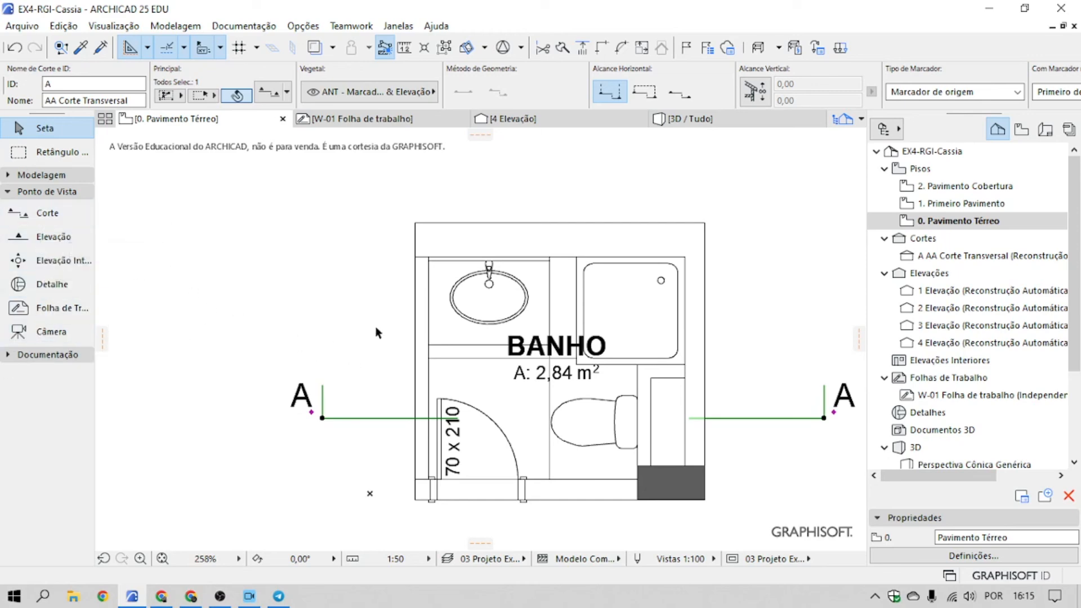
left_click(353, 328)
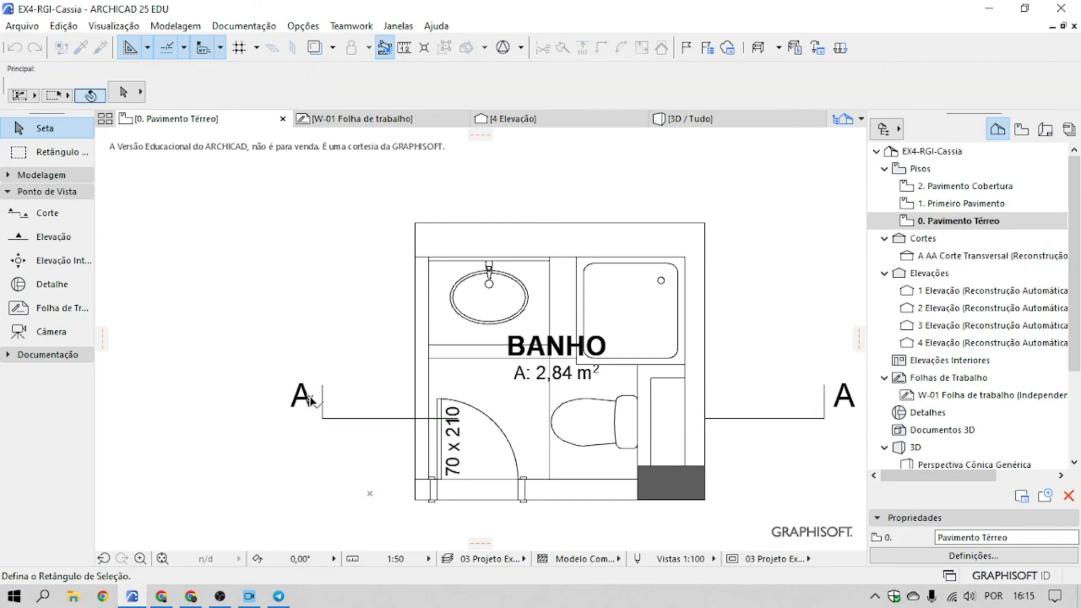
scroll(423, 342, "down", 3)
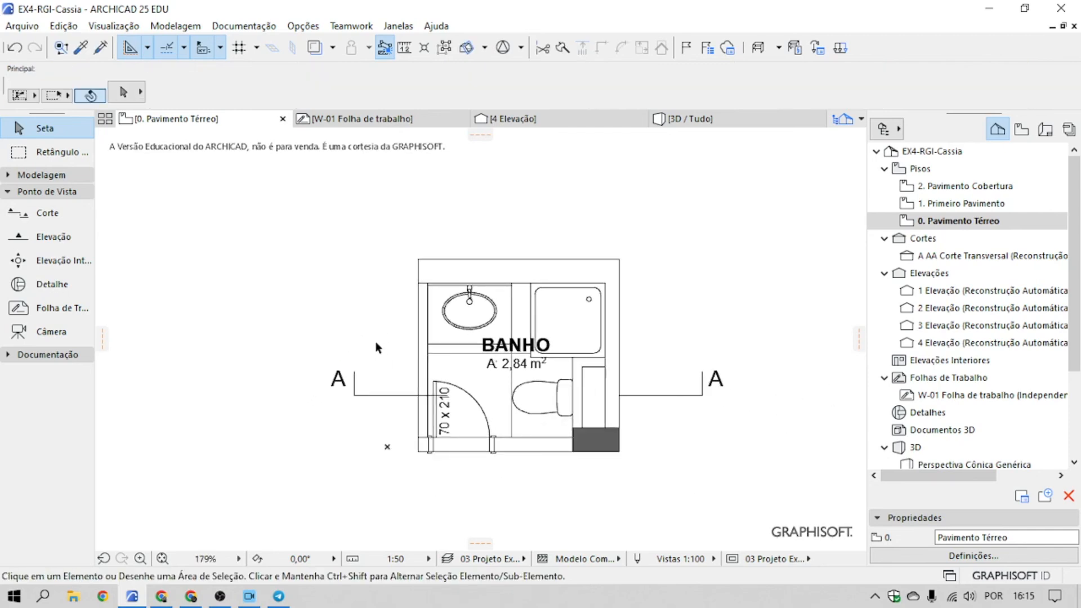